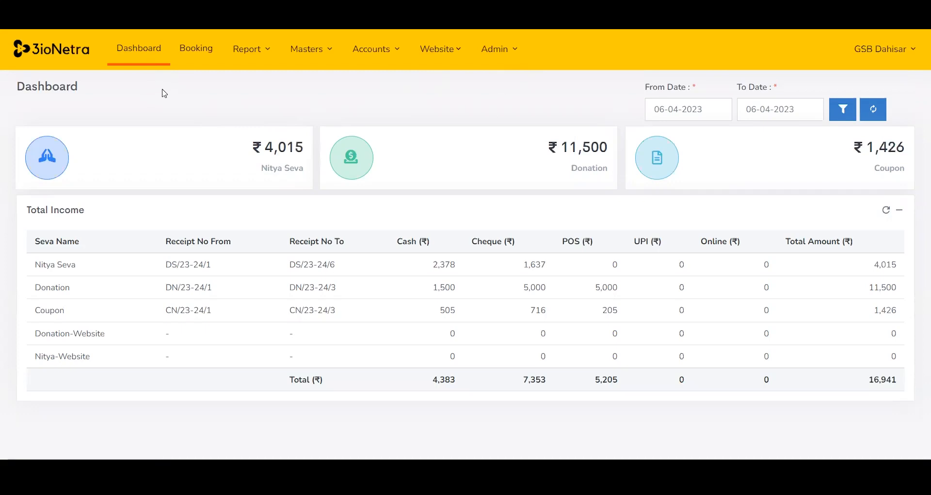
Open the Booking Masters and preview the Add Deity / Category form, closing it without saving.
click(321, 54)
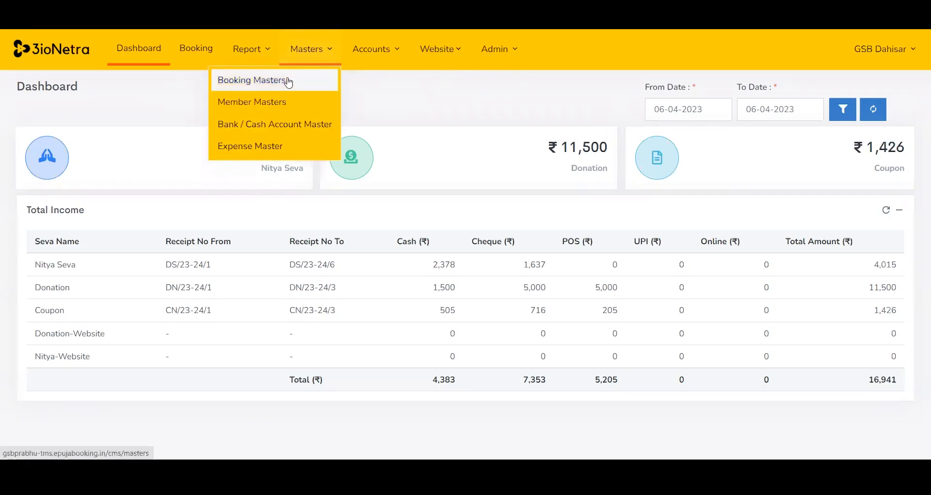
click(286, 80)
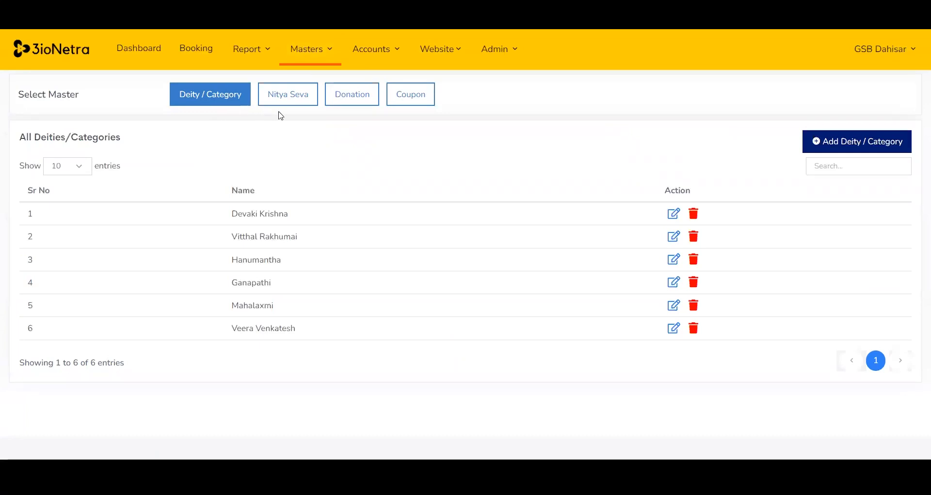
click(290, 98)
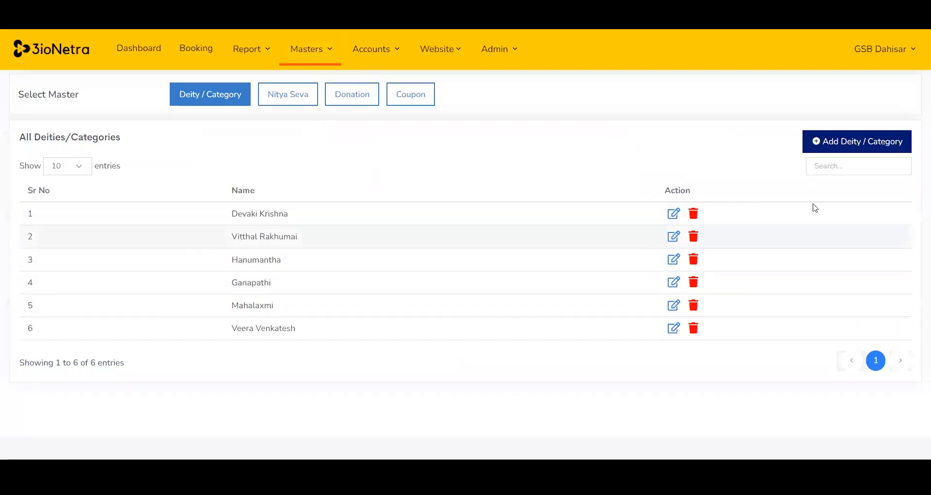
click(852, 145)
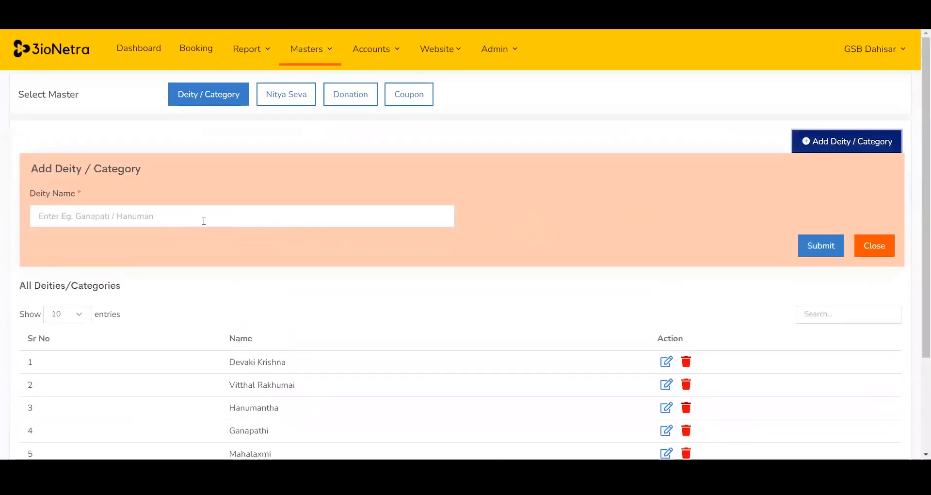
click(874, 245)
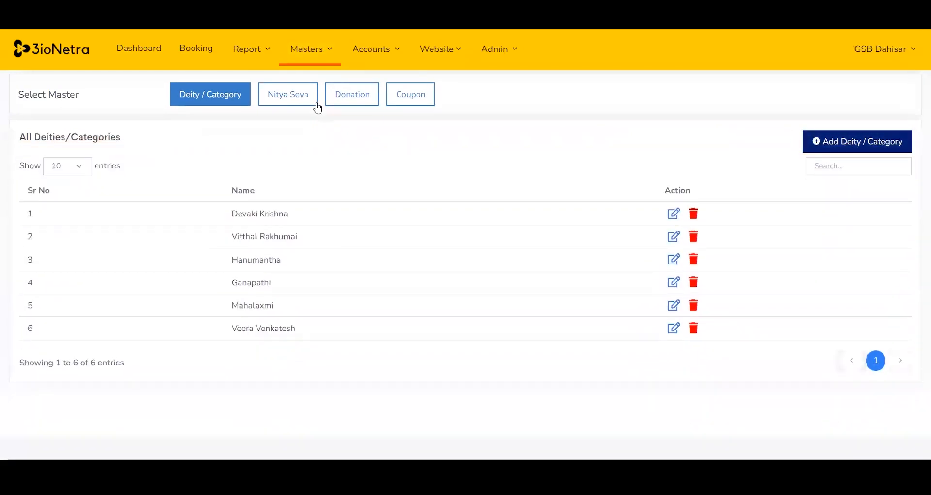
Review the Nitya Seva, Donation and Coupon masters, previewing the Add Donation form without saving.
click(311, 101)
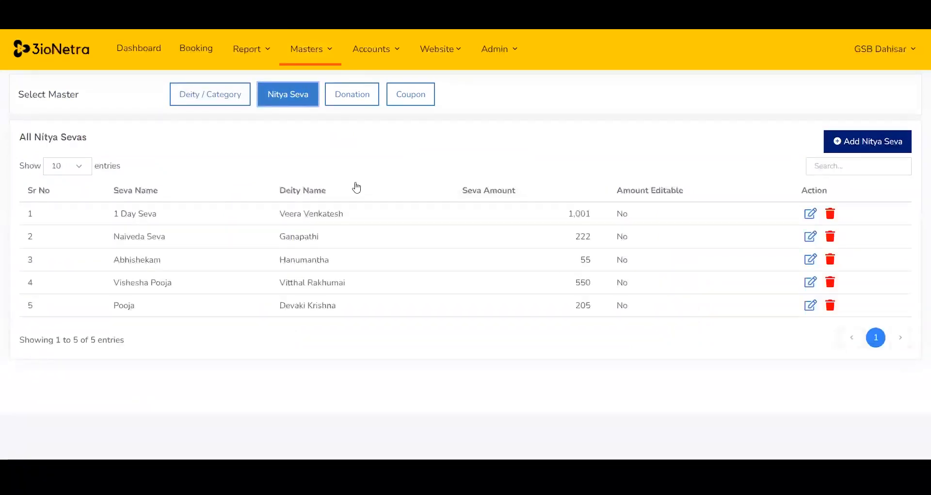
click(359, 96)
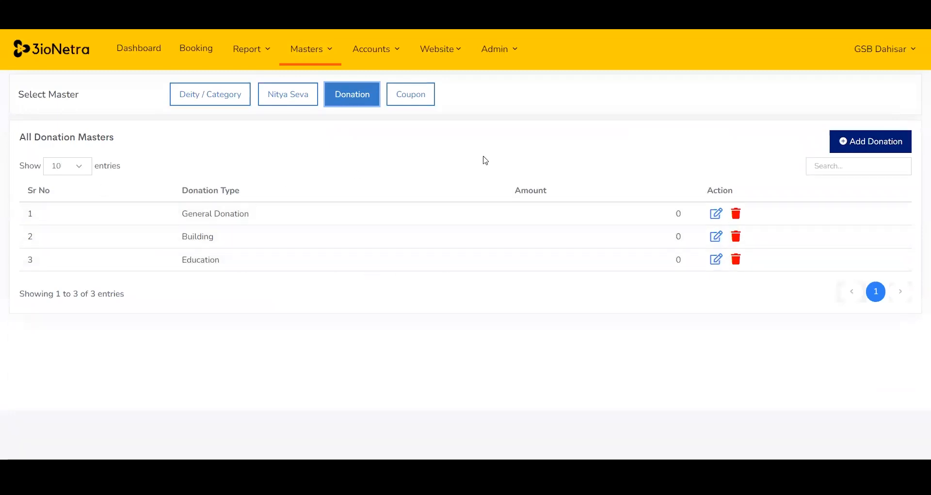
click(864, 143)
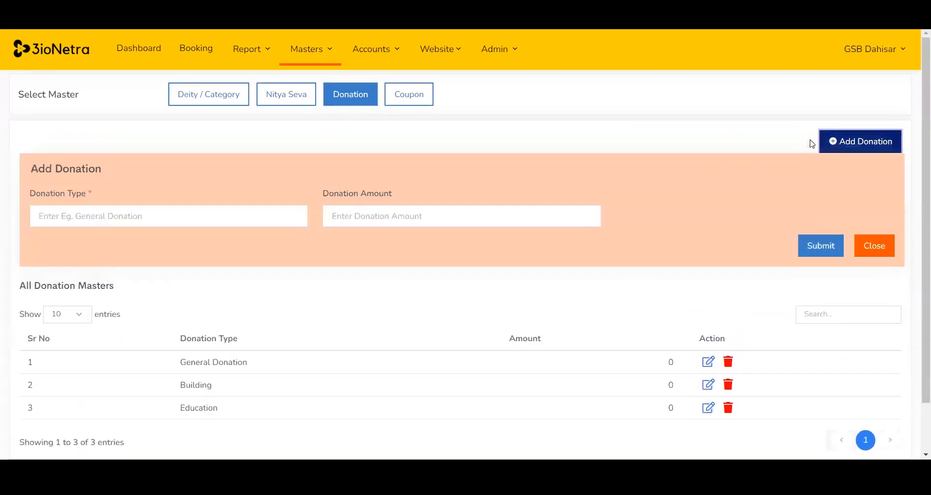
click(885, 243)
click(422, 96)
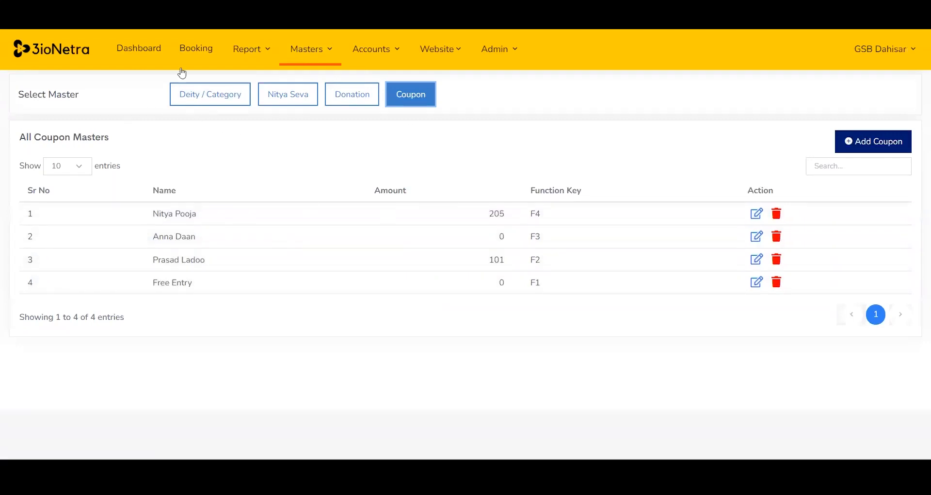
Open the Booking page and try the Devotee option disabled before enabling it again.
click(173, 51)
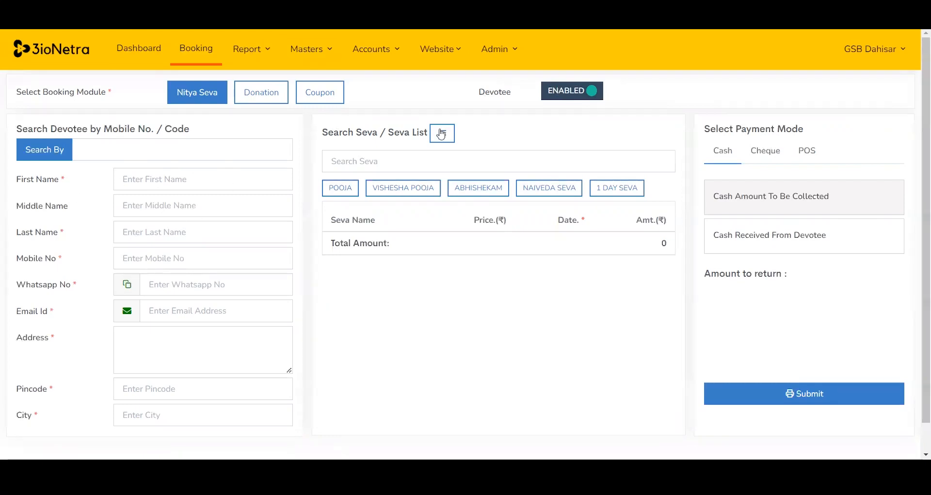
click(559, 94)
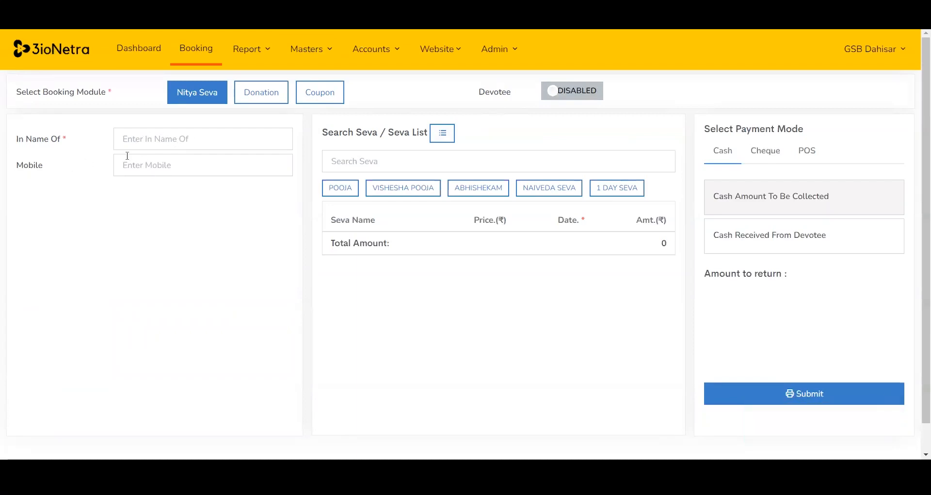
drag(71, 137, 17, 139)
click(133, 138)
click(578, 95)
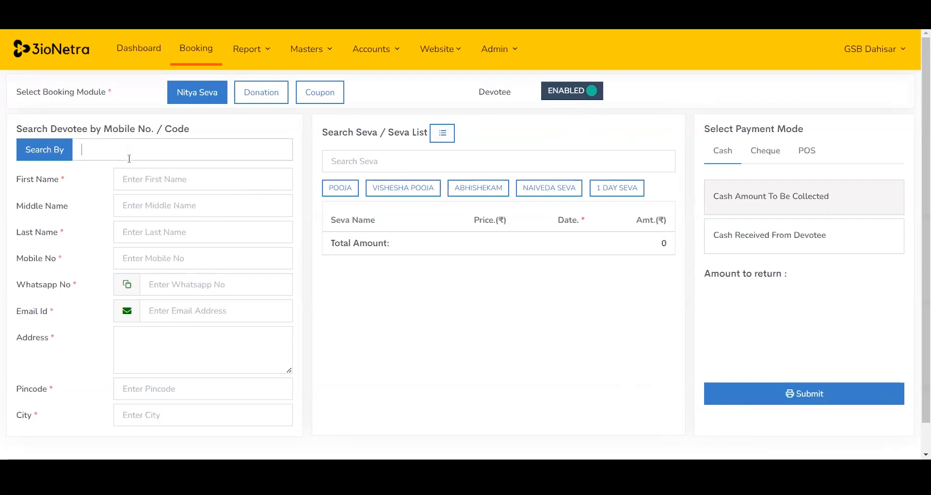
Look up an existing devotee by name and mobile number and load their details into the Nitya Seva booking.
click(45, 150)
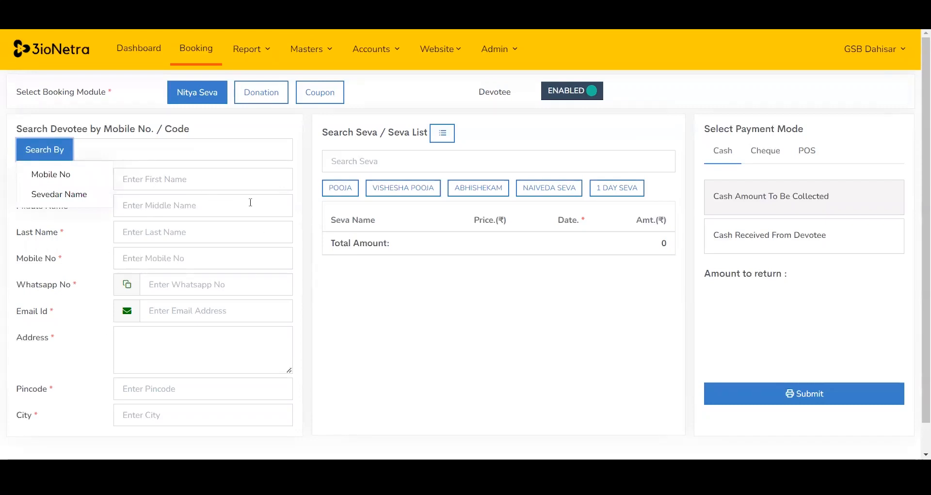
click(150, 152)
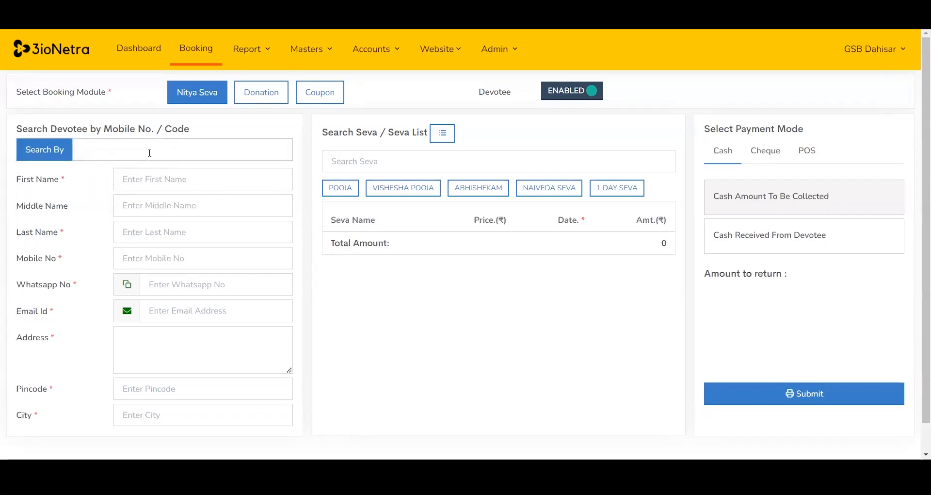
text(shiva)
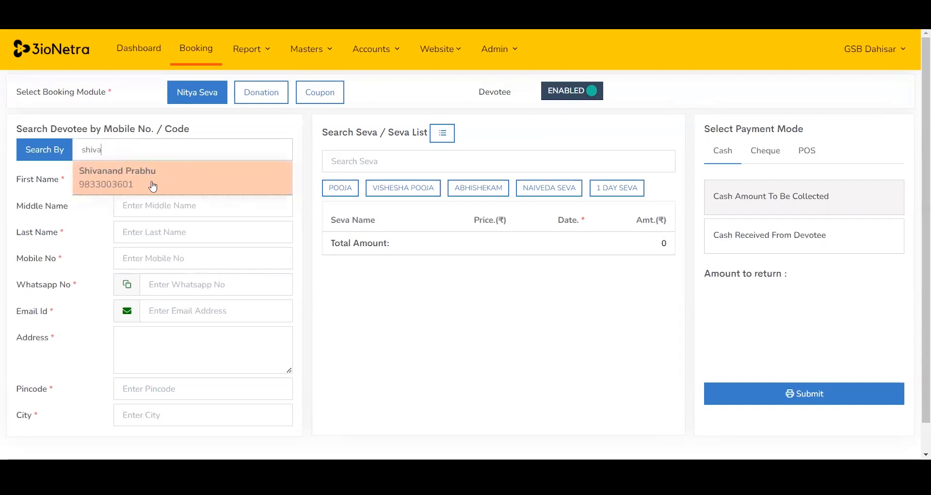
double_click(124, 151)
text(983300)
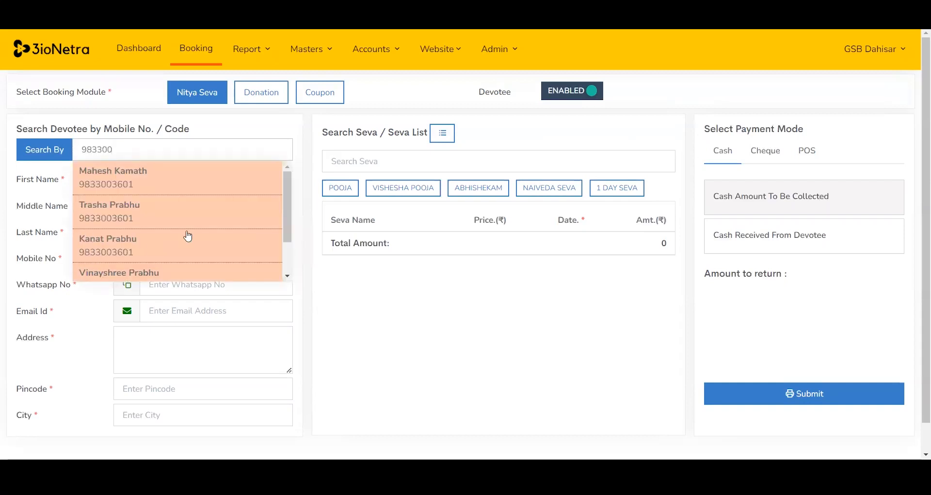
drag(286, 215, 275, 250)
click(121, 275)
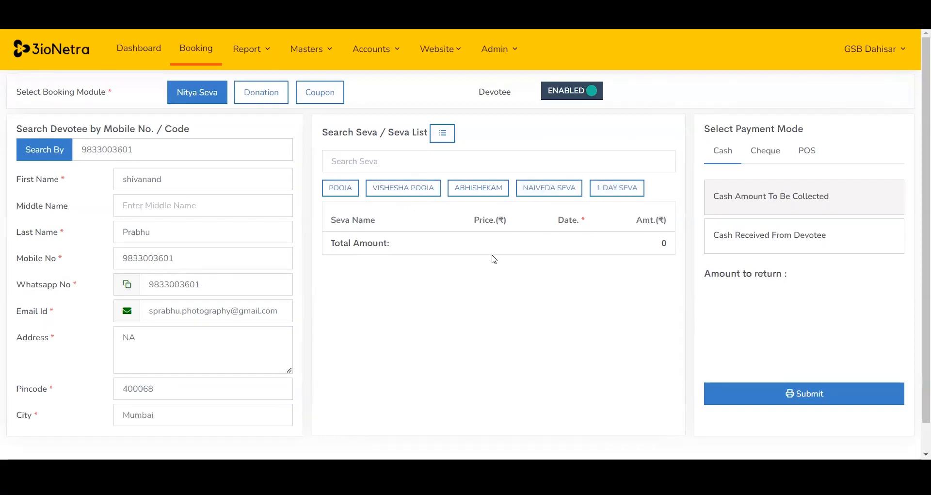
Add 1 Day Seva to the booking and preview the Cheque and POS payment modes before returning to Cash.
click(617, 195)
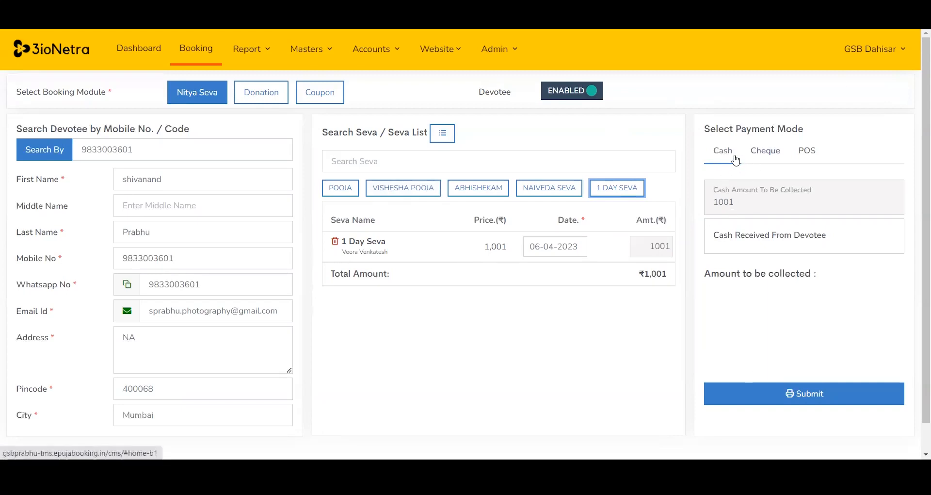
click(764, 153)
click(808, 154)
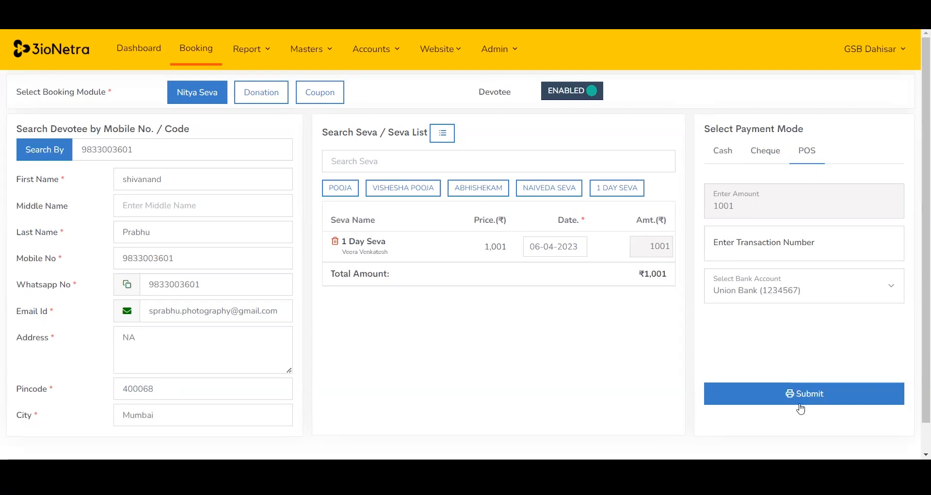
click(722, 151)
Enter 2000 as cash received from the devotee, submit the seva booking and print the receipt.
click(732, 250)
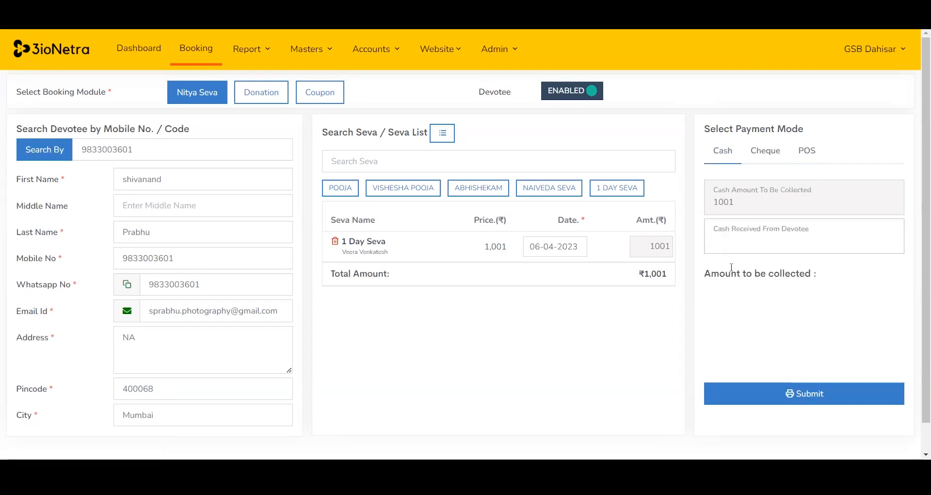
text(2000)
drag(818, 275, 795, 274)
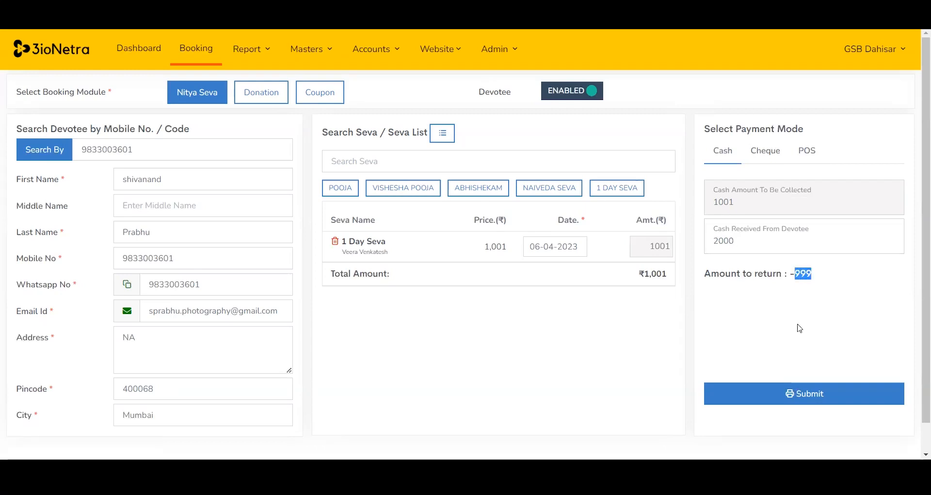
click(765, 394)
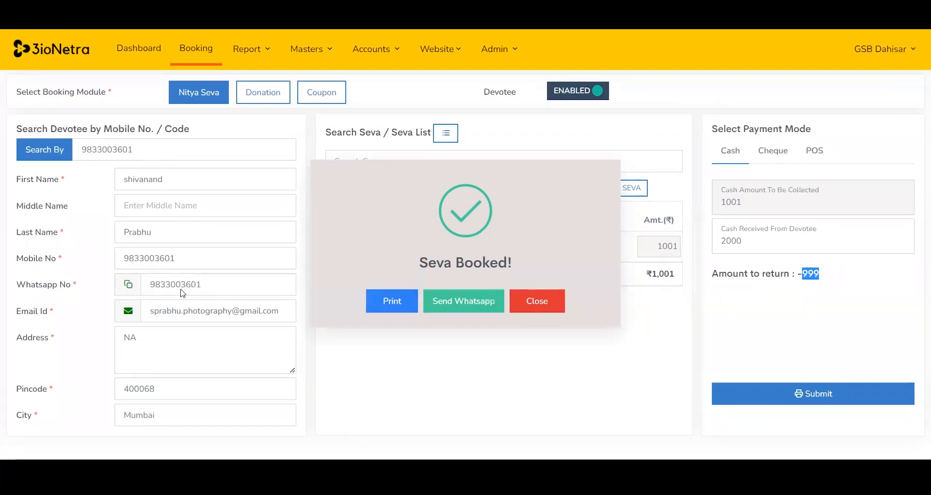
click(378, 289)
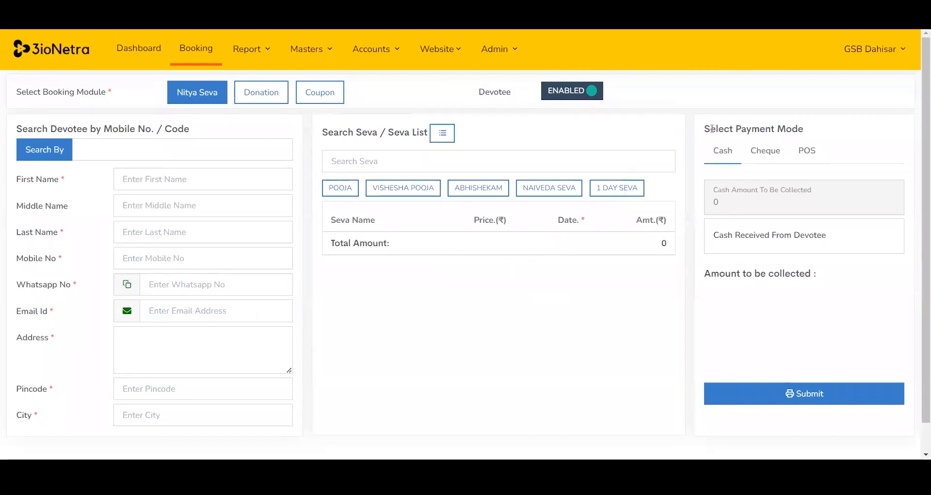
Switch to the Donation module and select the same devotee through a name search.
click(265, 97)
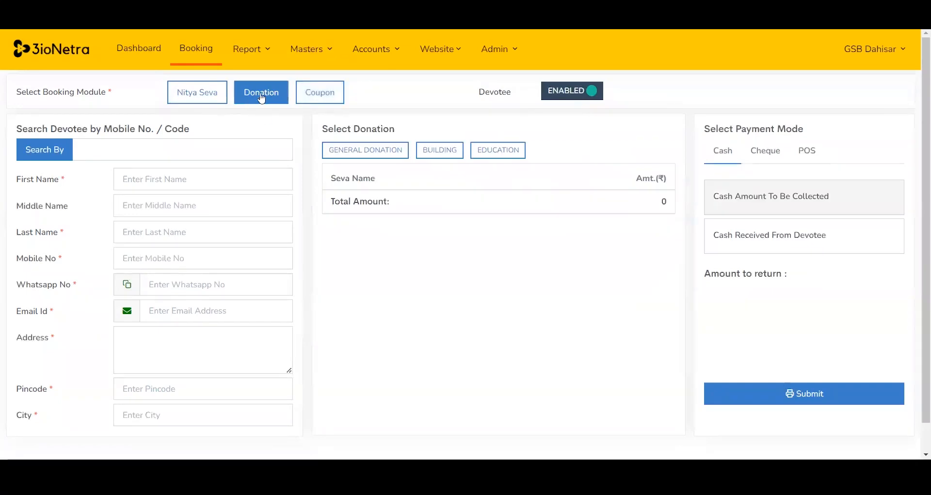
click(146, 152)
text(shiva)
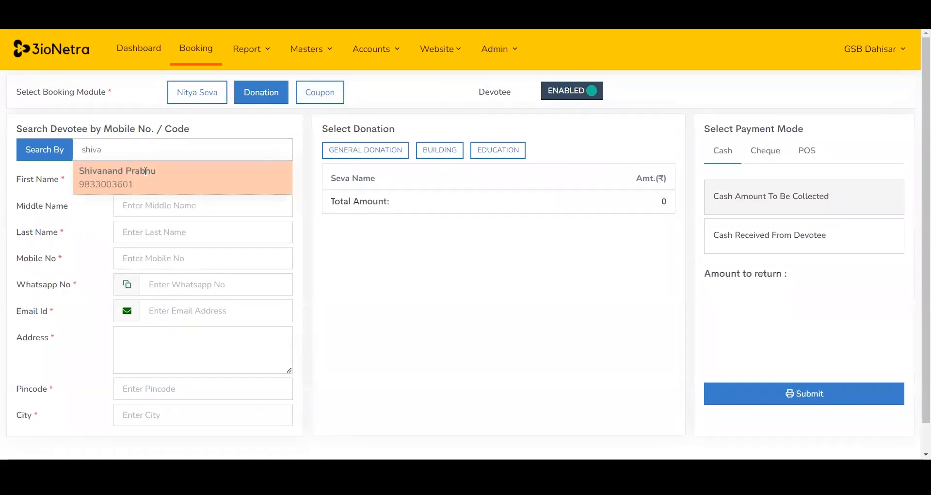
click(146, 176)
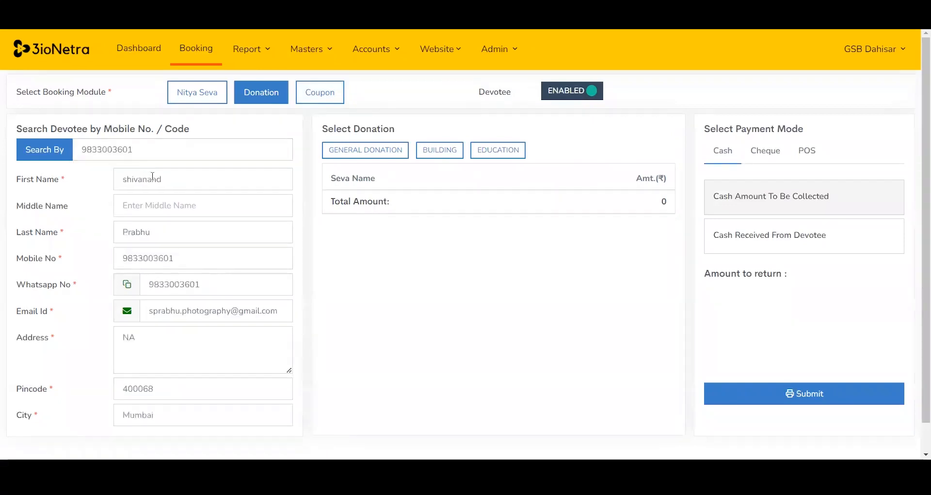
Add a General Donation of 1001 and choose cheque as the payment mode.
click(385, 162)
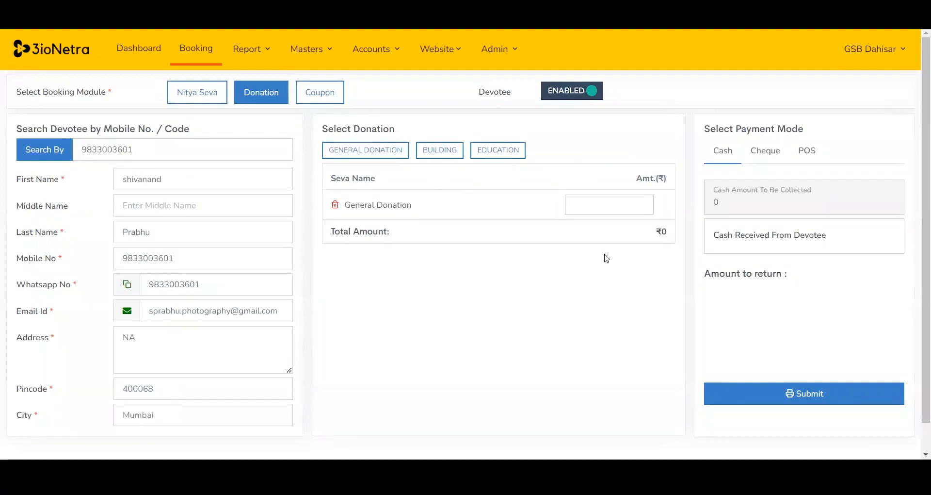
text(1001)
click(761, 155)
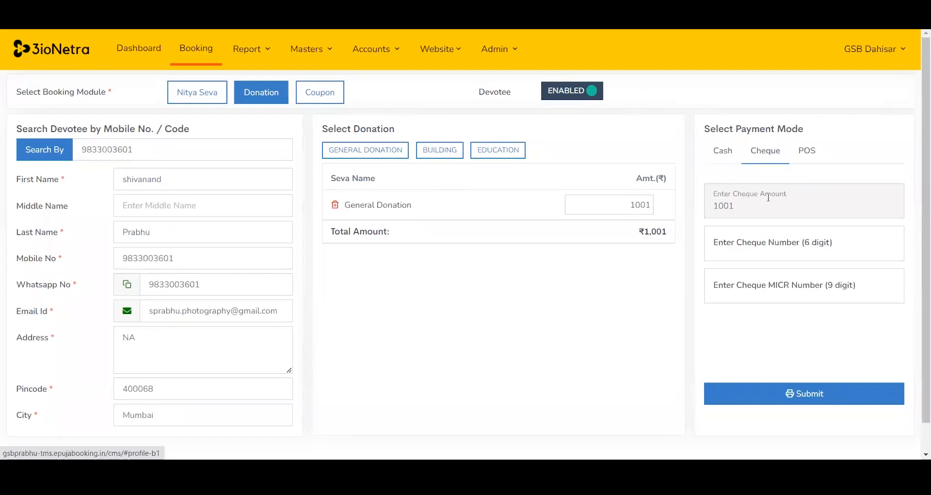
Enter cheque number 123456 and MICR number 123456789, submit the donation and close the confirmation.
click(733, 252)
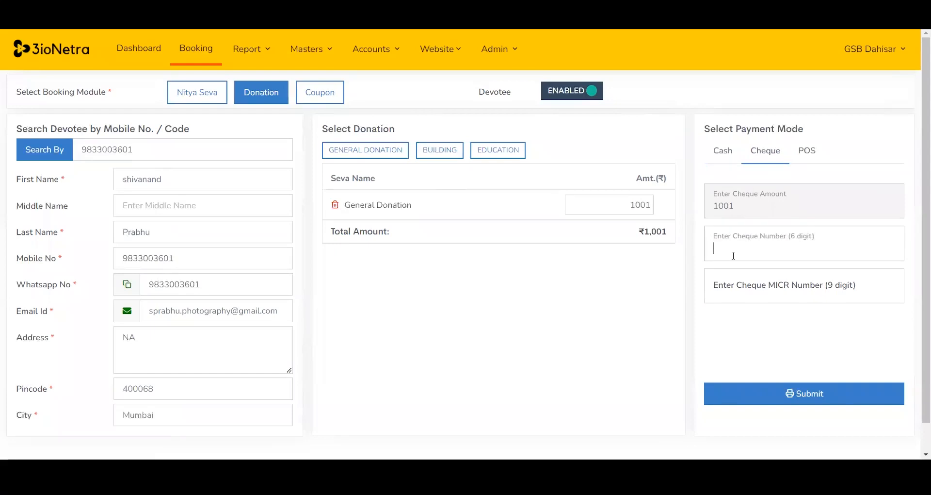
text(123456)
click(763, 291)
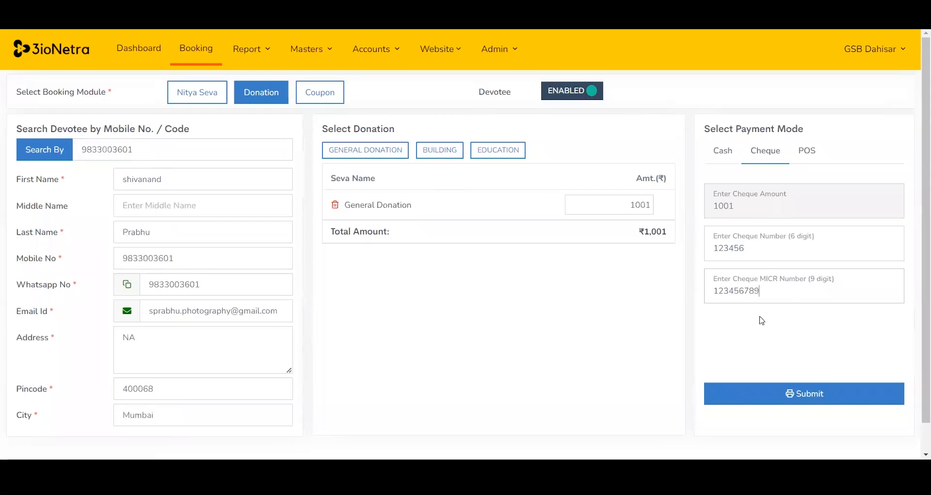
click(784, 392)
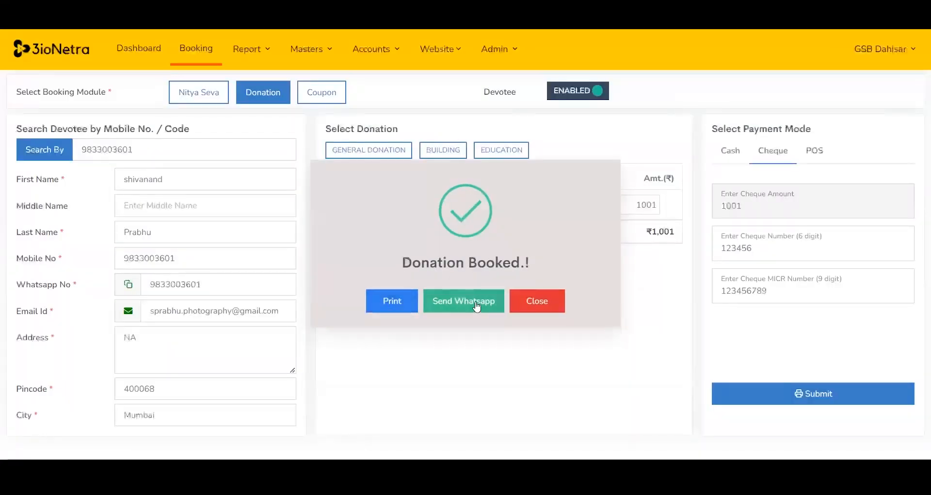
click(550, 306)
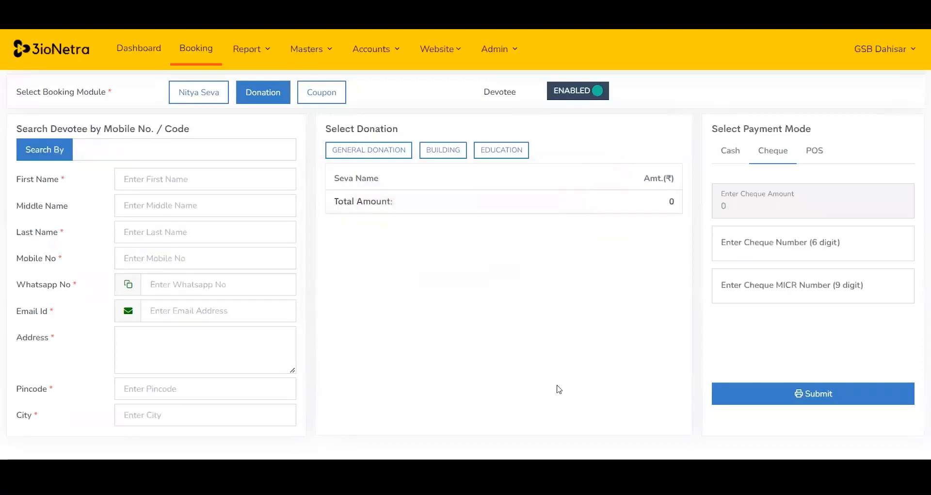
In the Coupon module, add Prasad Ladoo with quantity 10 and open the payment mode section.
click(321, 92)
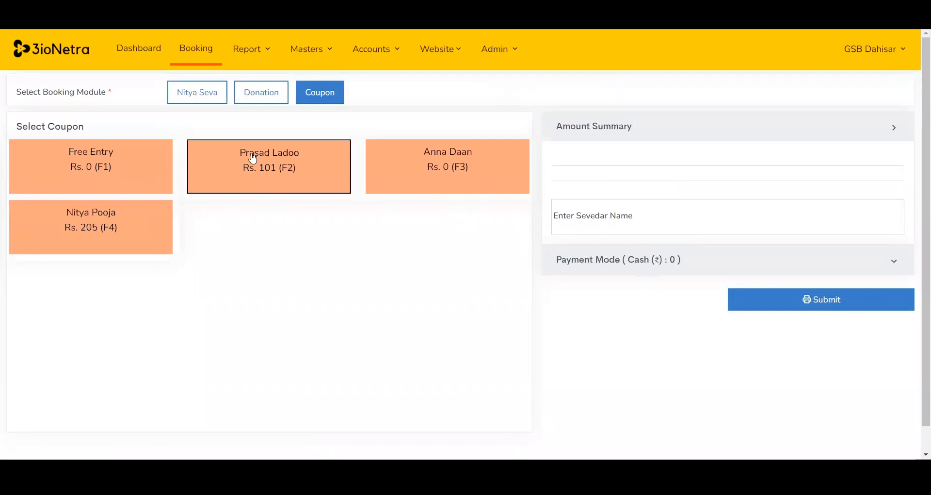
click(280, 164)
click(760, 203)
key(BackSpace)
text(10)
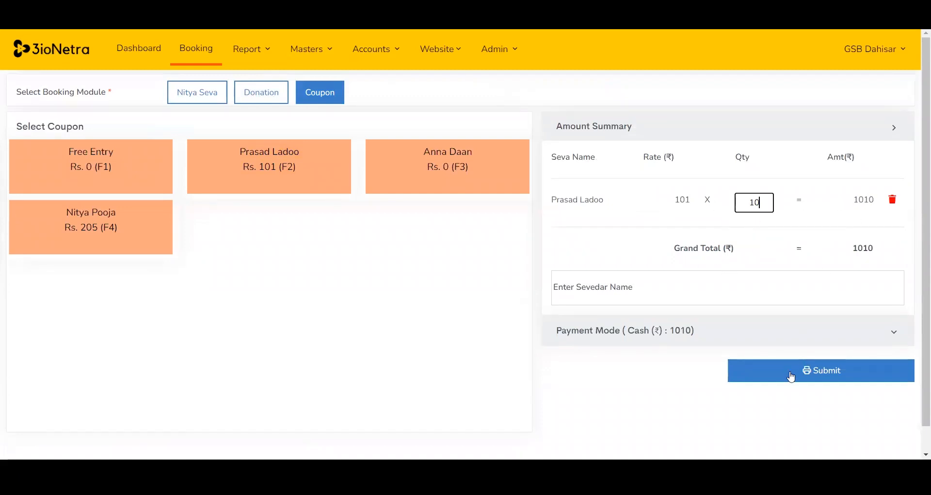
click(808, 330)
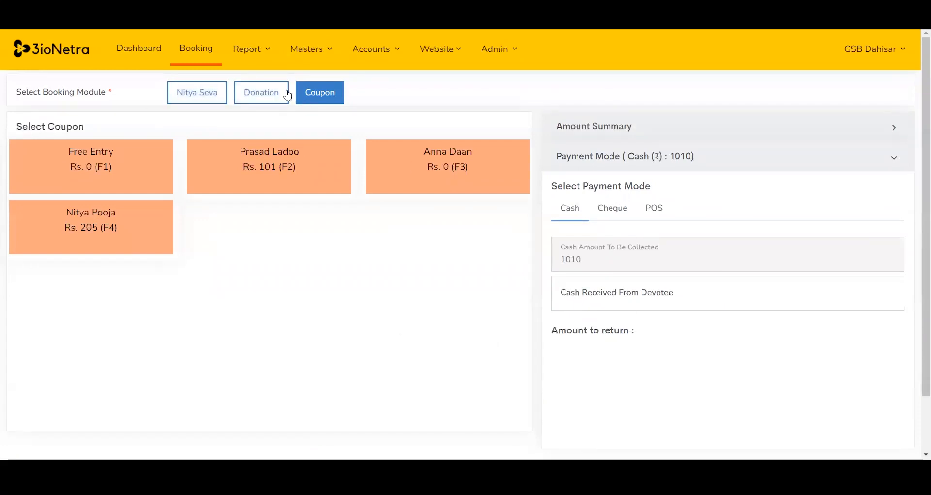
Open the Nitya Seva report and review its receipt-wise, date-wise and count-wise views.
click(259, 51)
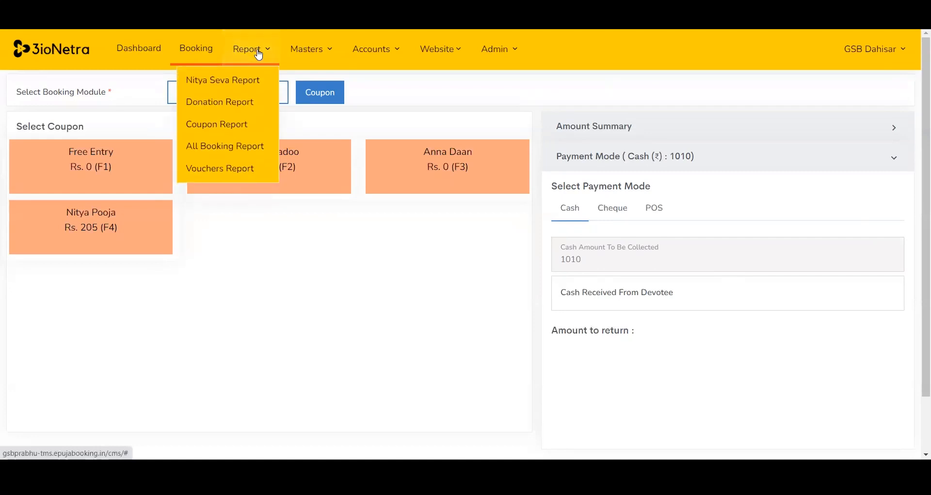
click(250, 78)
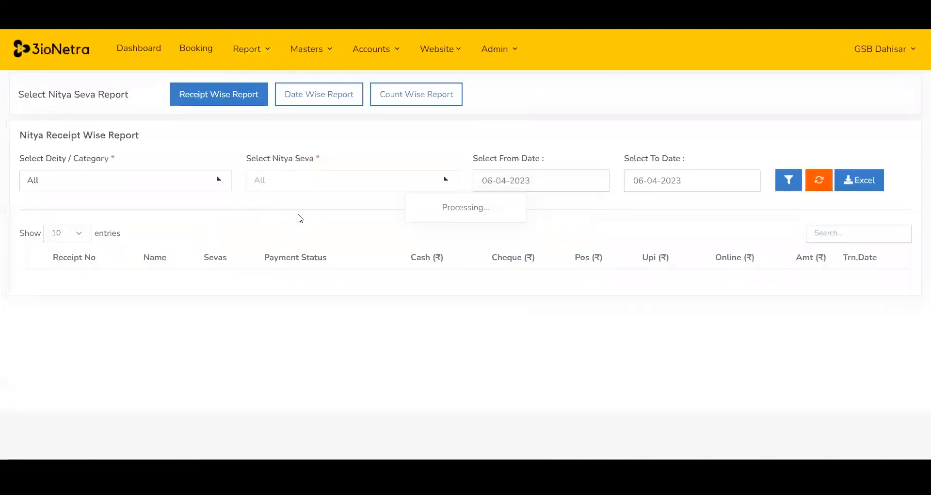
scroll(334, 199, down, 1)
scroll(333, 199, down, 2)
scroll(334, 200, up, 3)
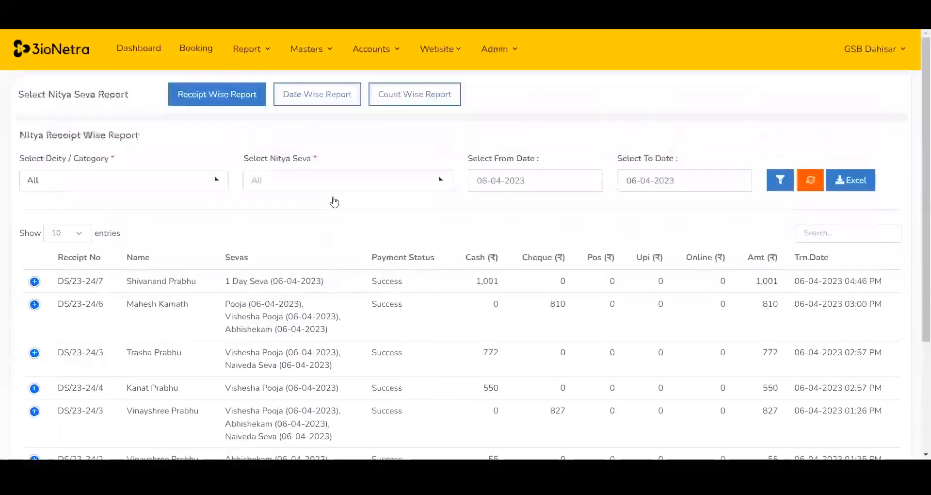
click(300, 99)
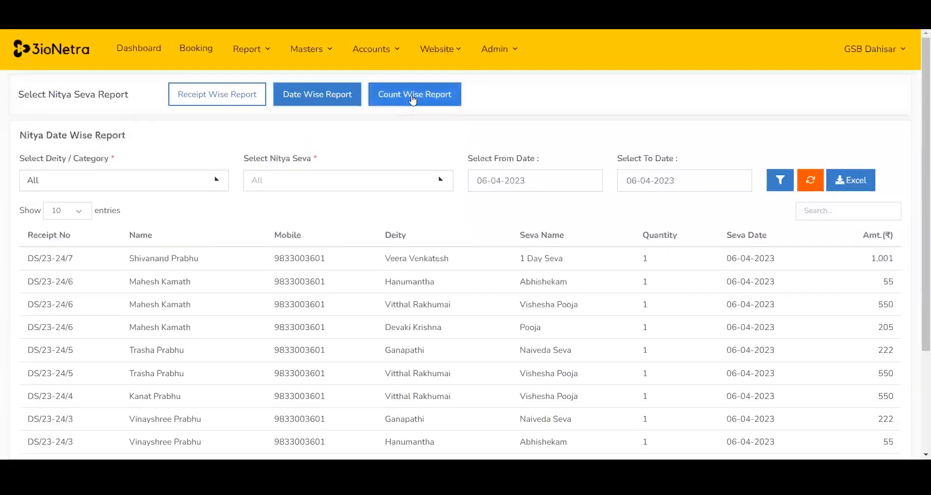
click(413, 100)
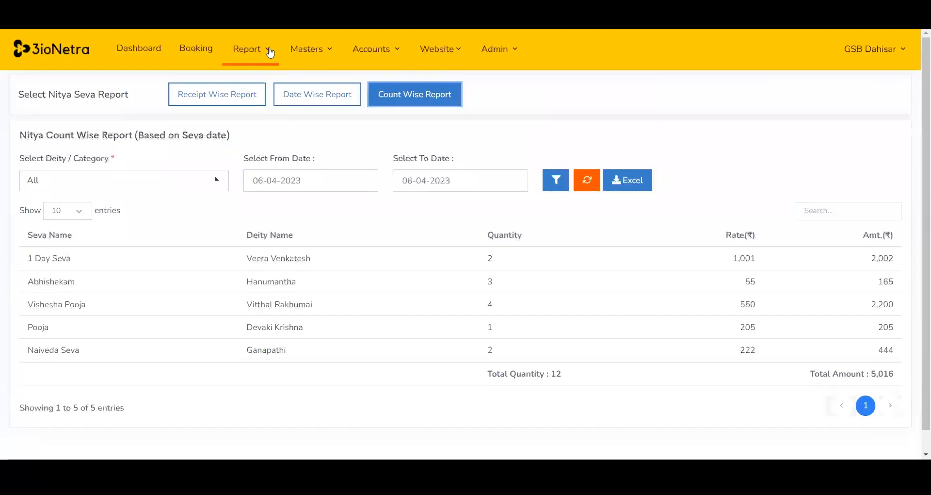
Open the All Booking Report and scroll through the listed bookings.
click(270, 49)
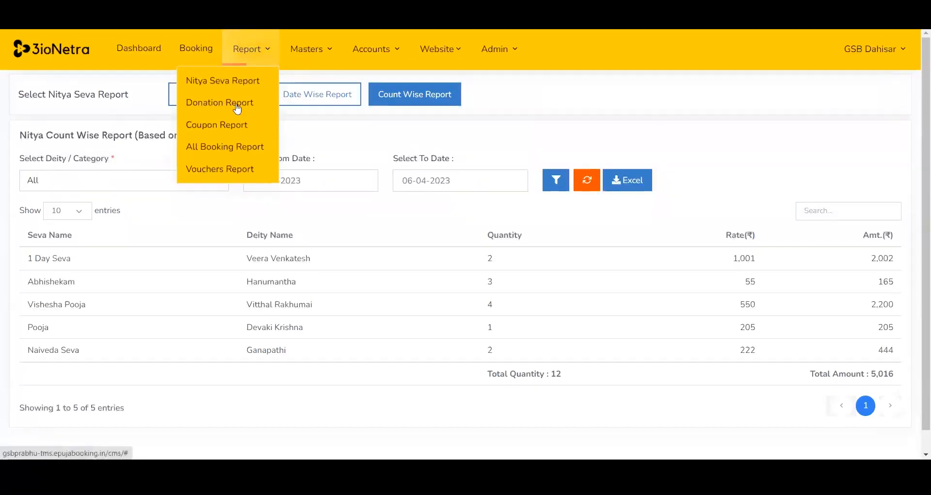
click(225, 146)
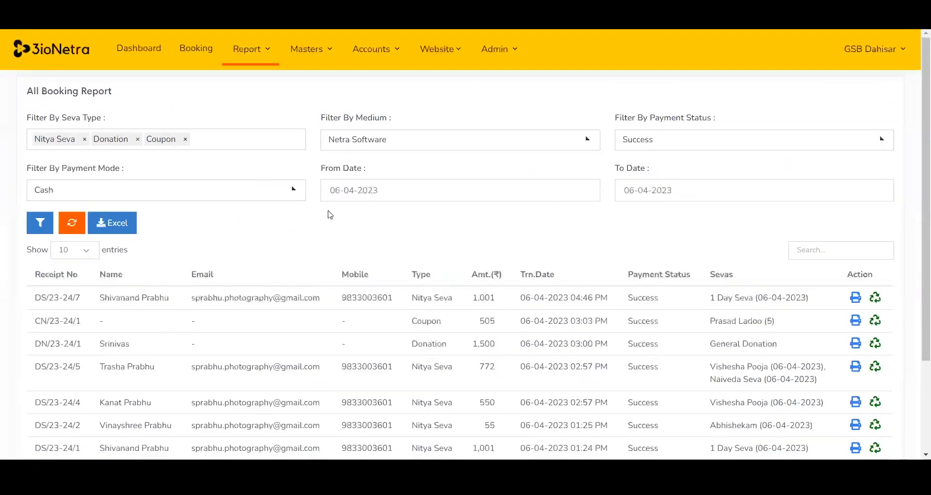
scroll(757, 175, down, 3)
scroll(767, 185, up, 3)
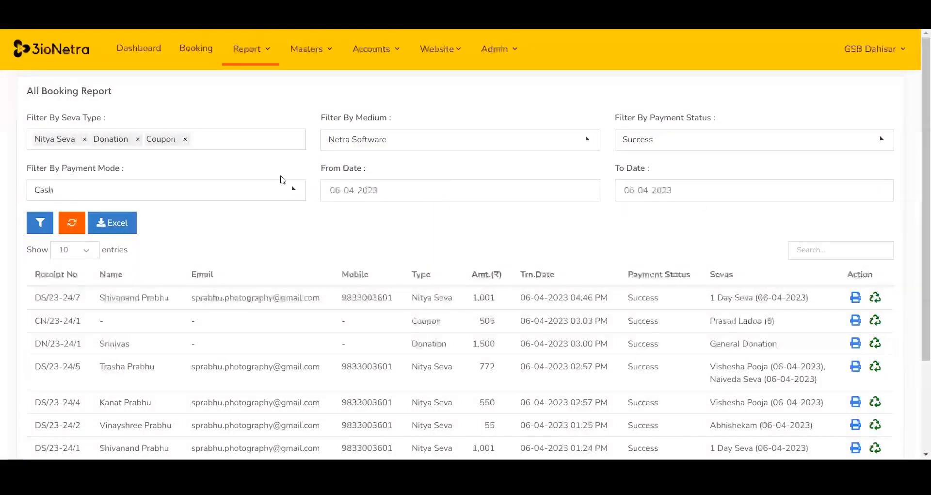
Review the options of the medium, payment status and payment mode filters in the All Booking Report.
click(422, 141)
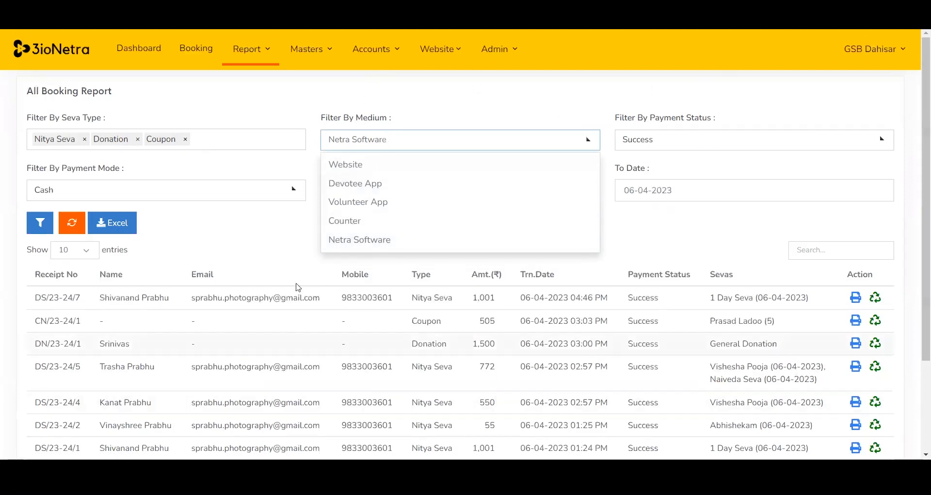
click(694, 143)
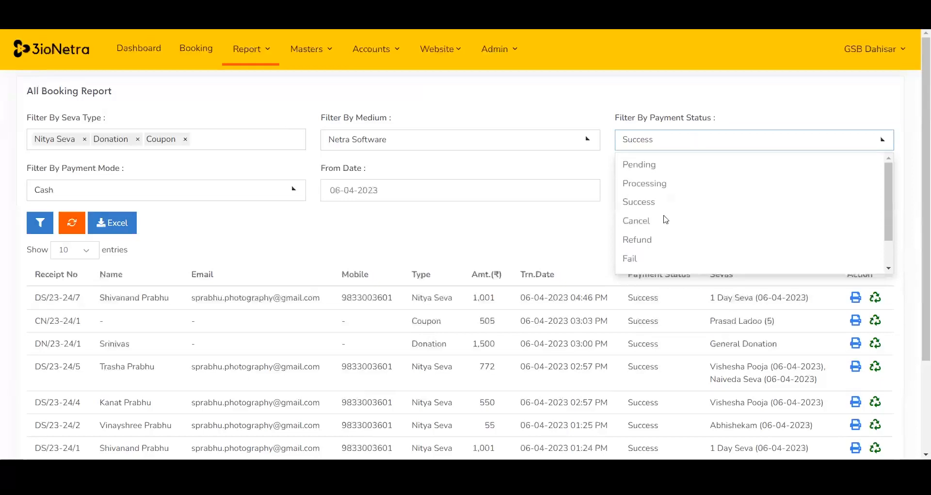
click(759, 97)
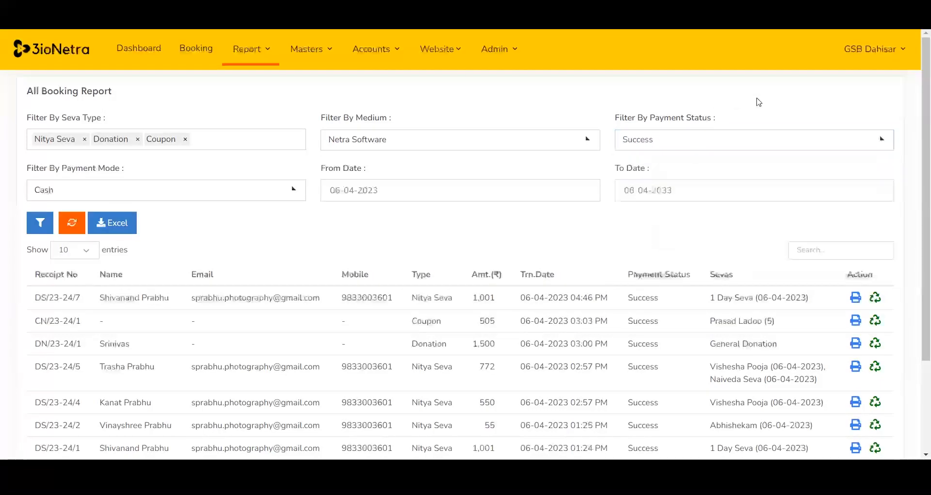
click(180, 189)
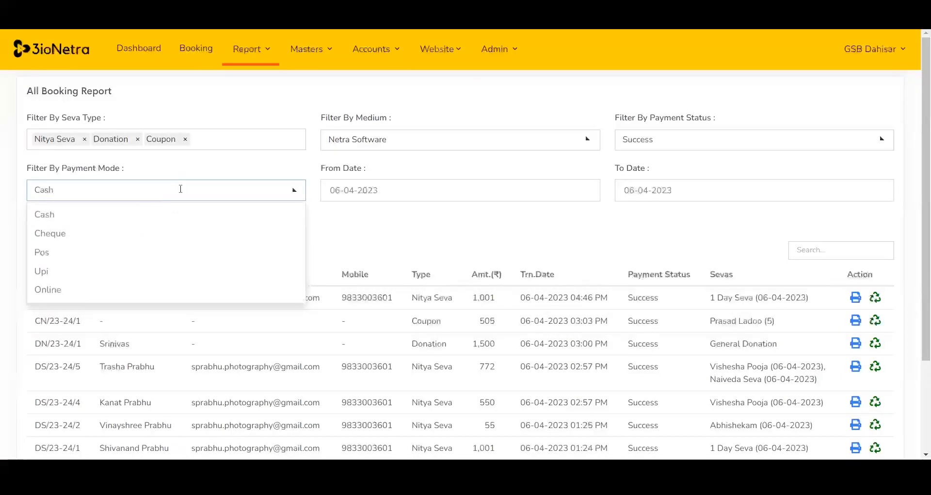
click(508, 227)
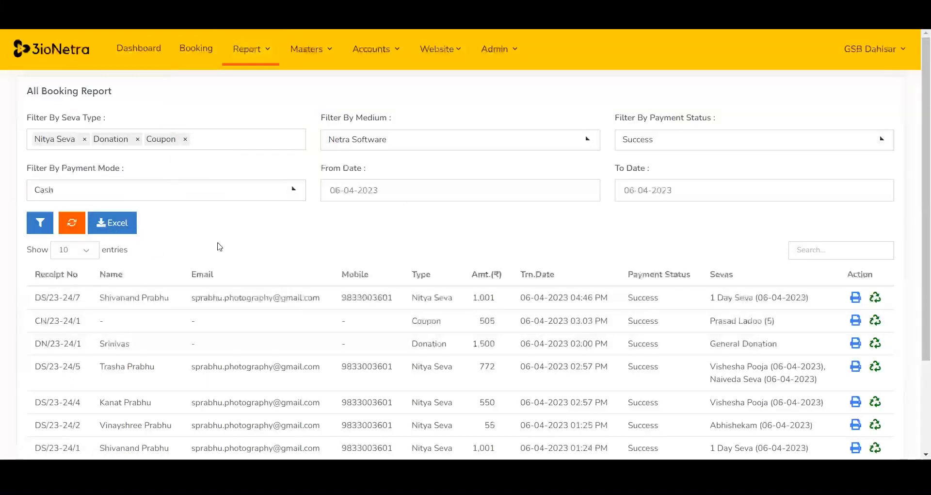
Open the print preview for the first listed Nitya Seva receipt and close it.
scroll(918, 233, down, 2)
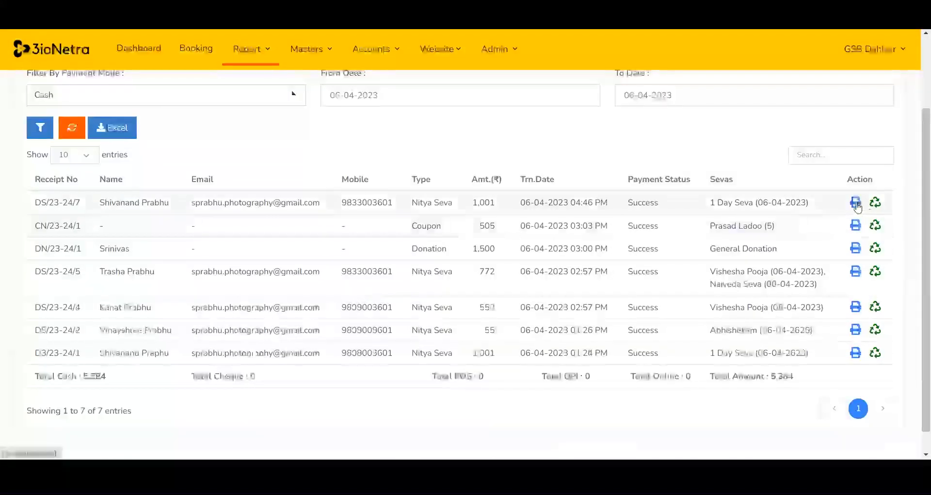
click(854, 201)
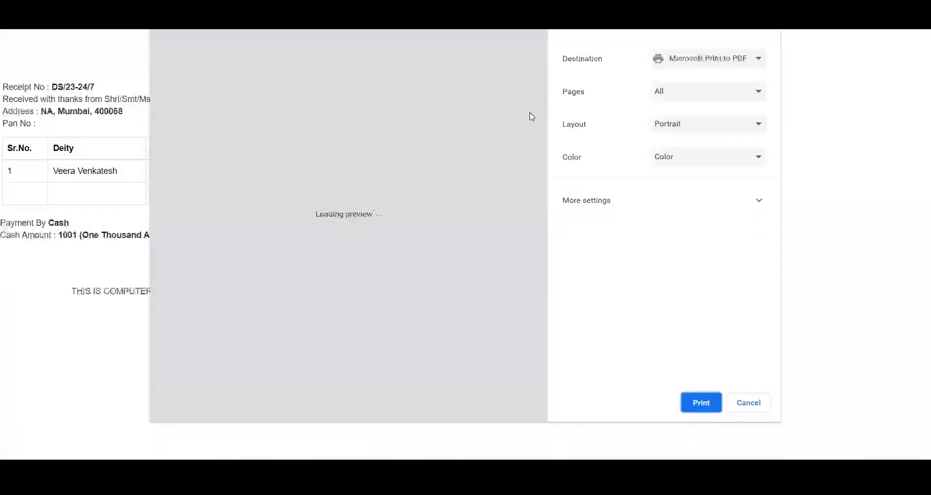
key(ctrl+w)
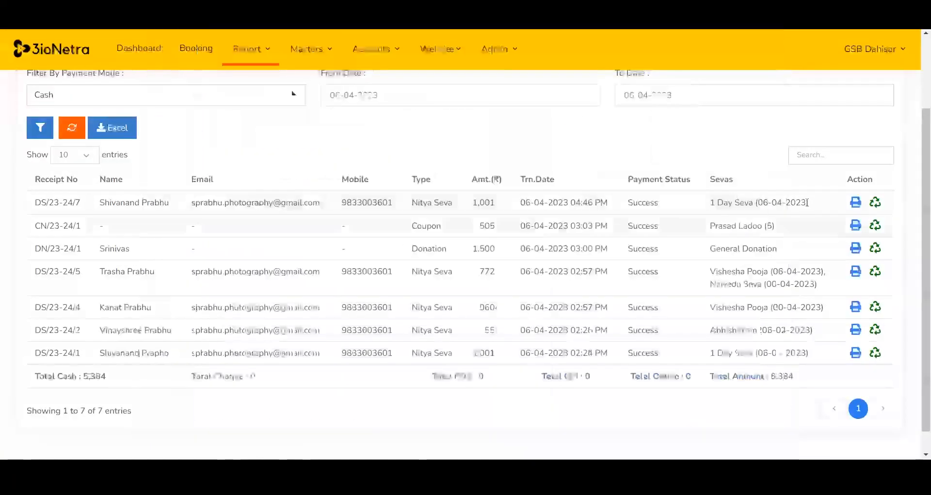
Open the payment status change dialog for the first booking, view its status options, and close it.
click(878, 202)
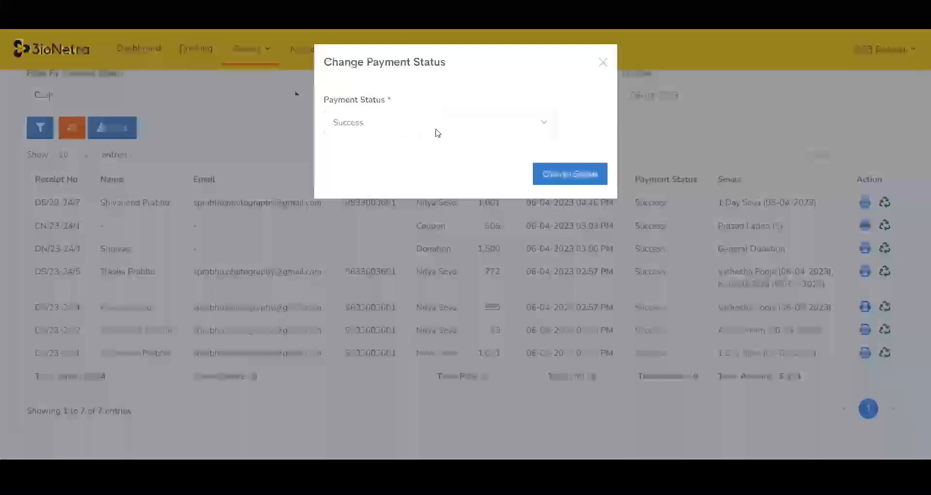
click(442, 127)
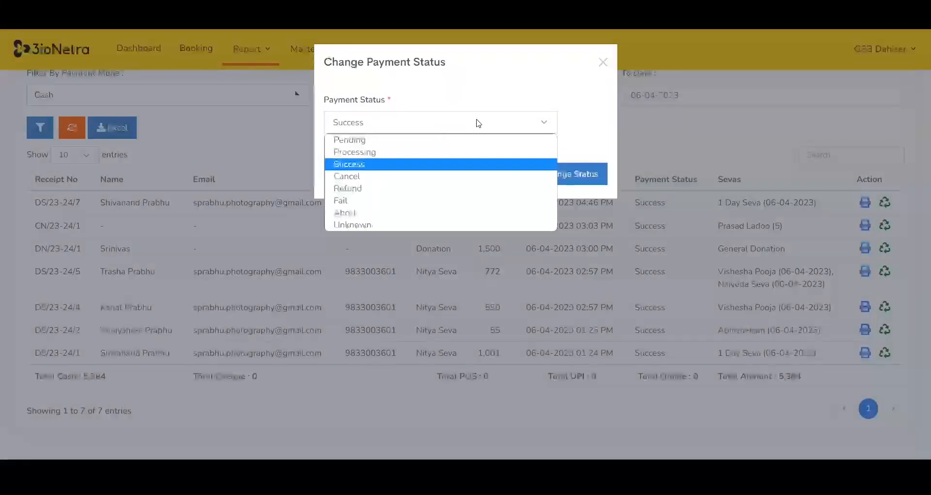
click(576, 120)
click(602, 62)
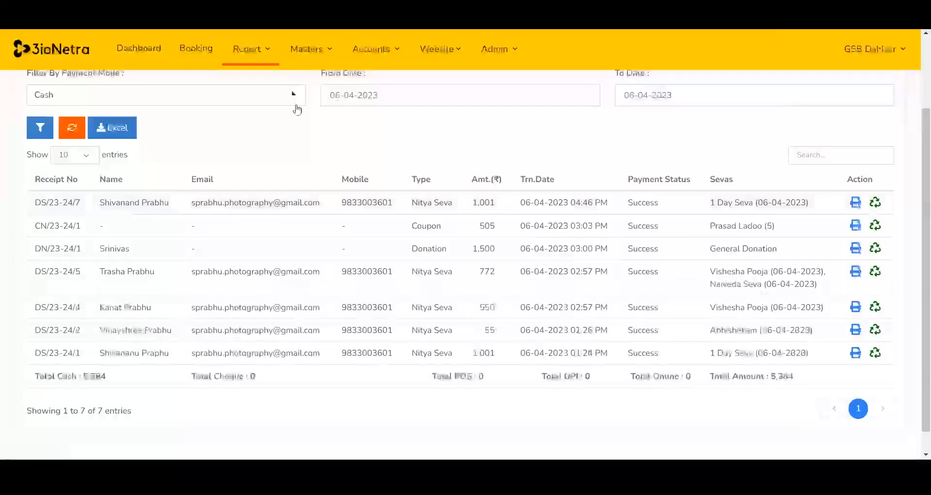
Open the Vouchers Report.
click(326, 49)
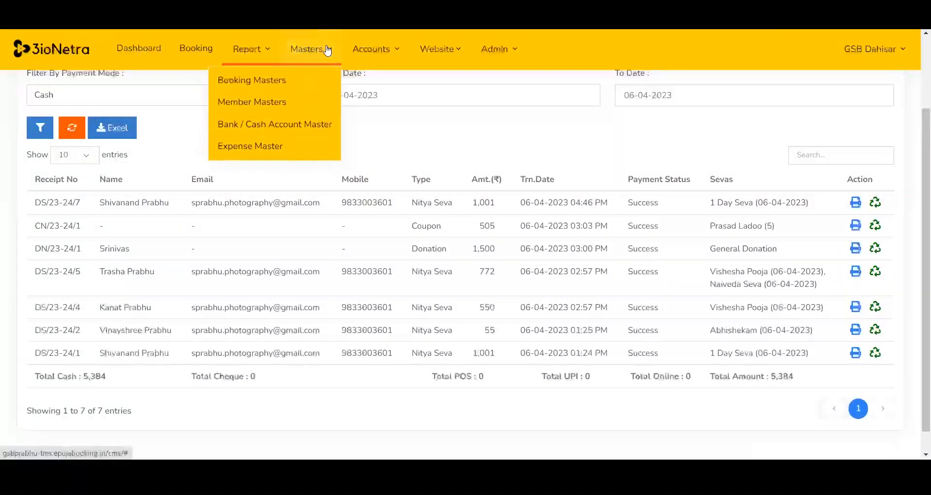
click(253, 49)
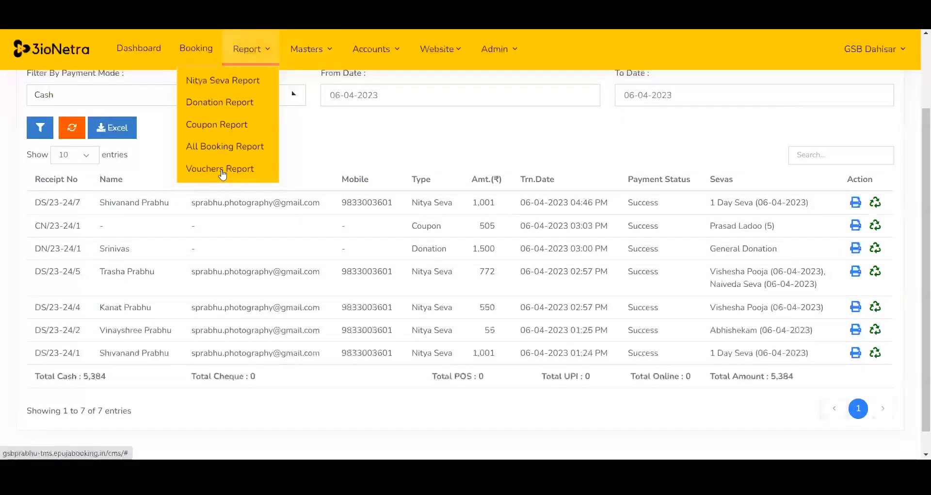
click(223, 170)
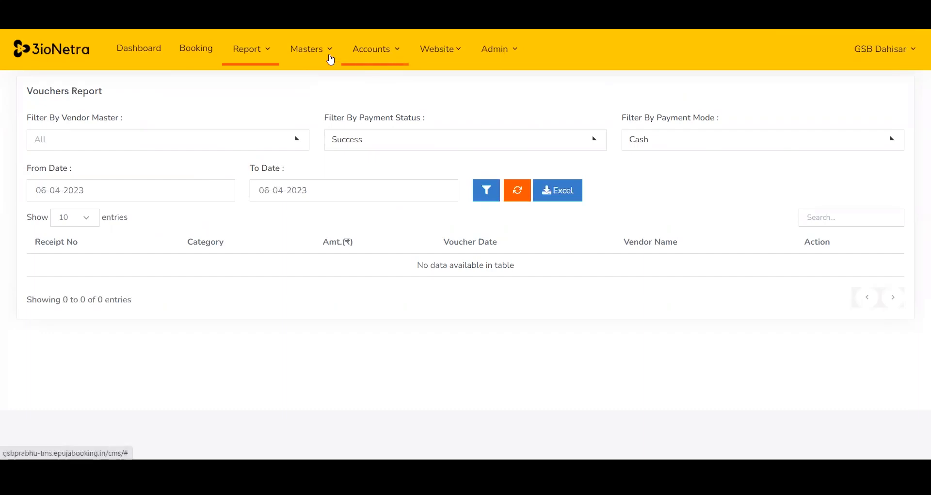
Browse the Booking Masters and Member Masters pages, opening and closing the Add Member form.
click(323, 54)
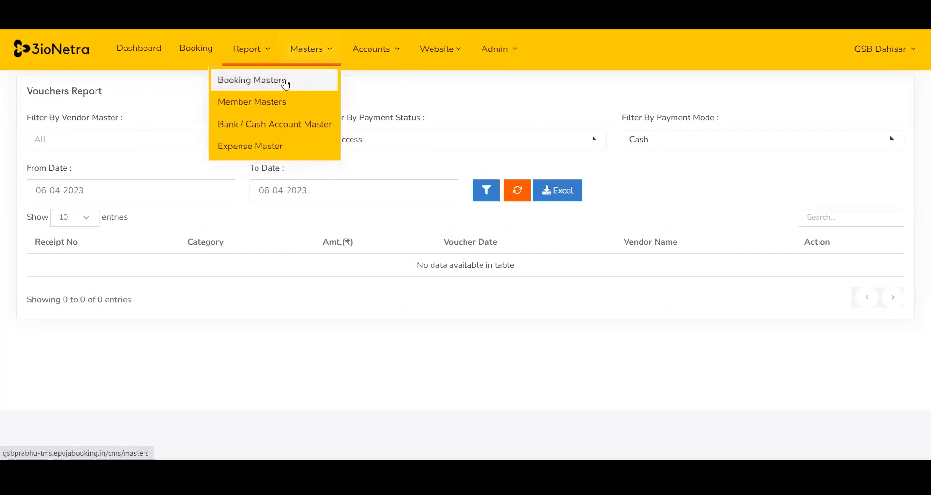
click(287, 83)
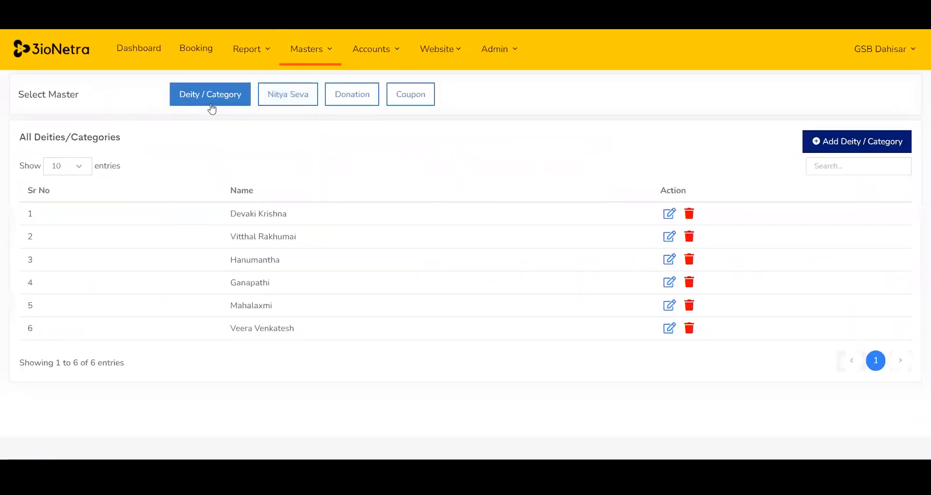
click(325, 50)
click(303, 103)
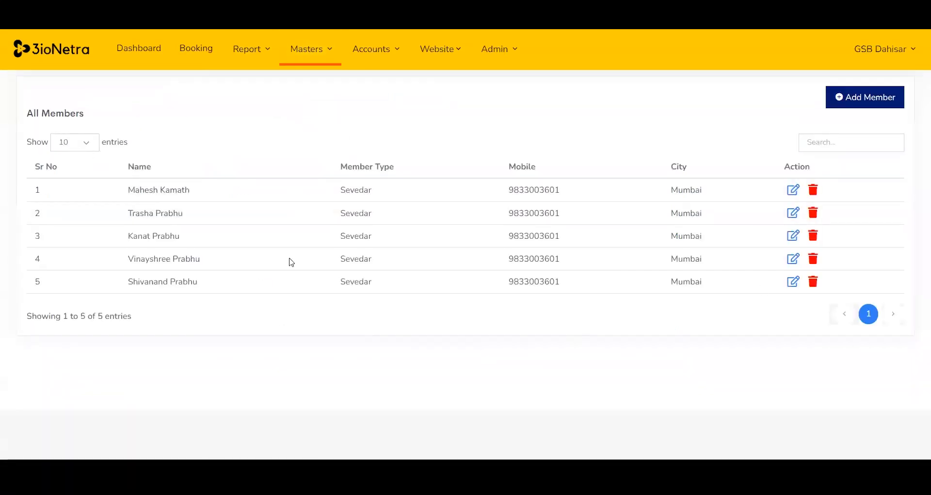
click(876, 97)
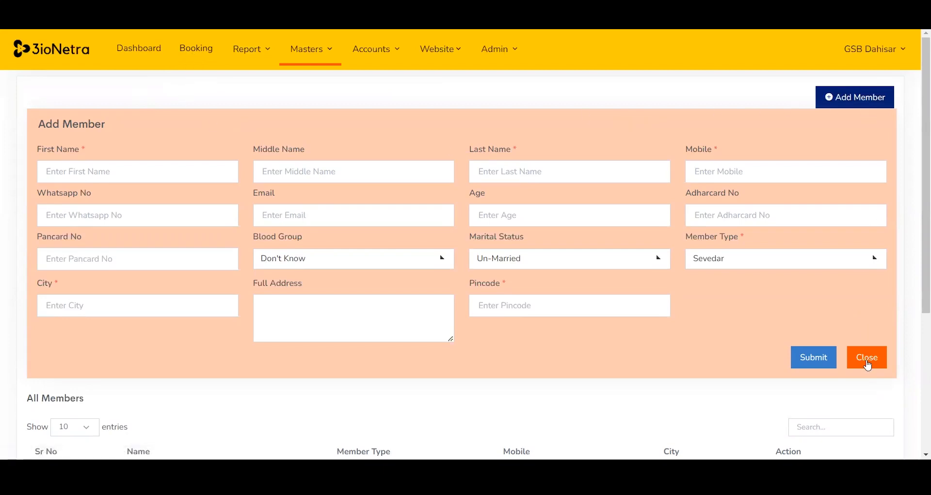
click(867, 362)
Open the Bank / Cash Account master and view the Add Cash Account form before closing it.
click(327, 51)
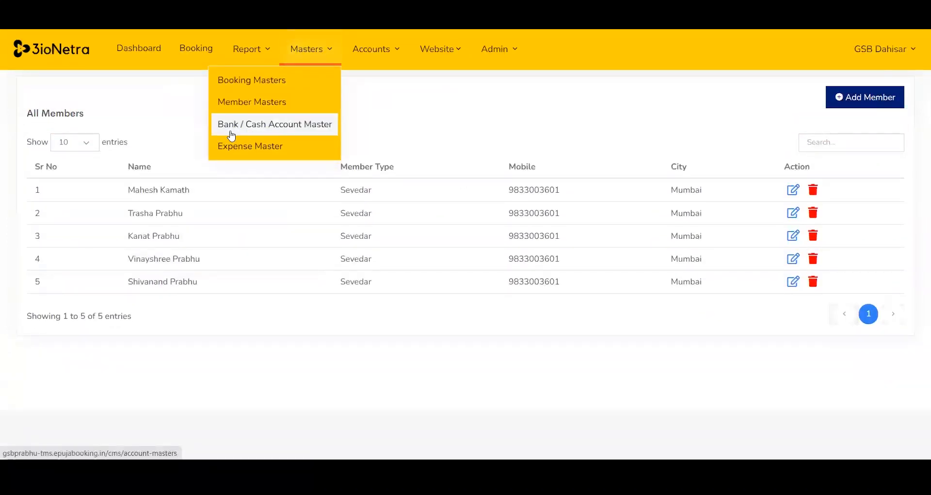
click(292, 126)
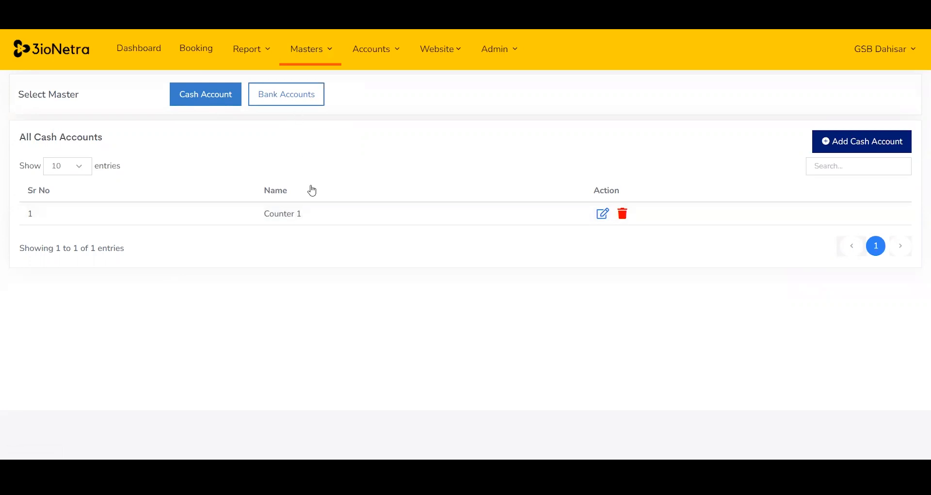
click(844, 142)
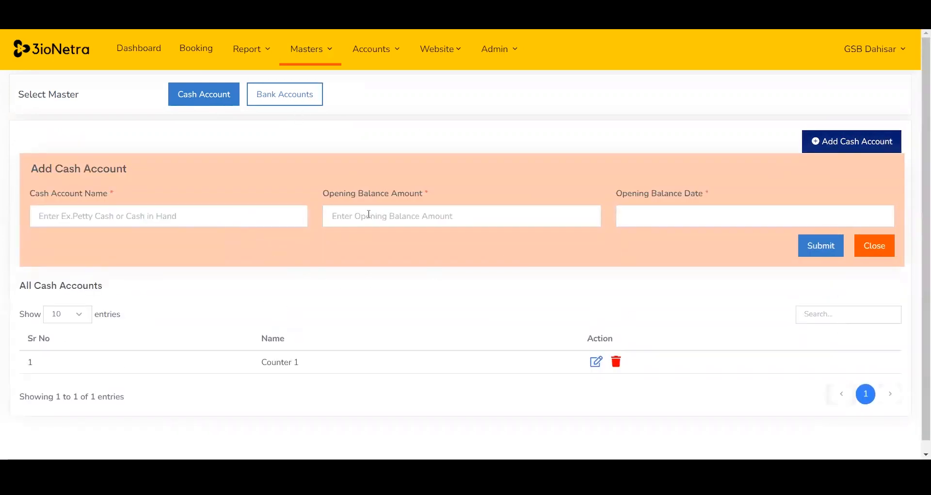
click(717, 216)
click(548, 285)
click(868, 250)
Switch to Bank Accounts and open and close the Add Bank Account form.
click(305, 99)
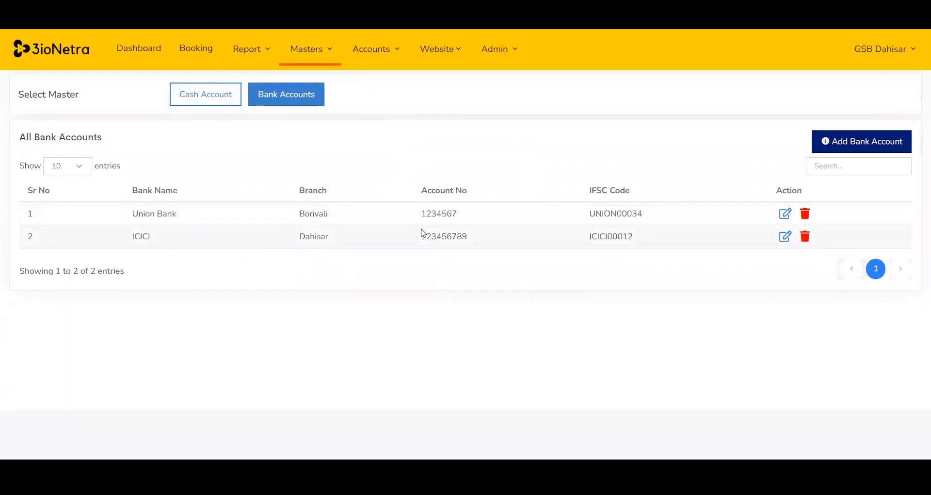
click(859, 142)
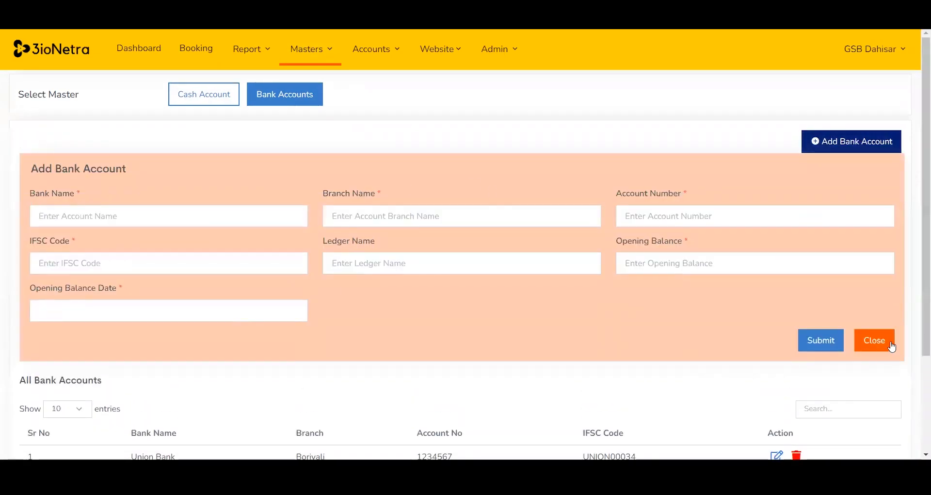
click(892, 346)
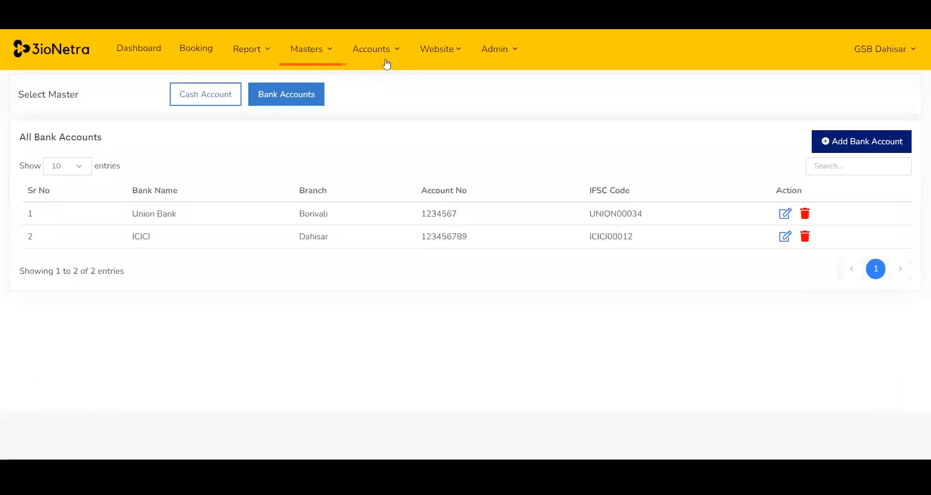
Open the Expense Master and switch to the Expense Ledger Name module.
click(329, 55)
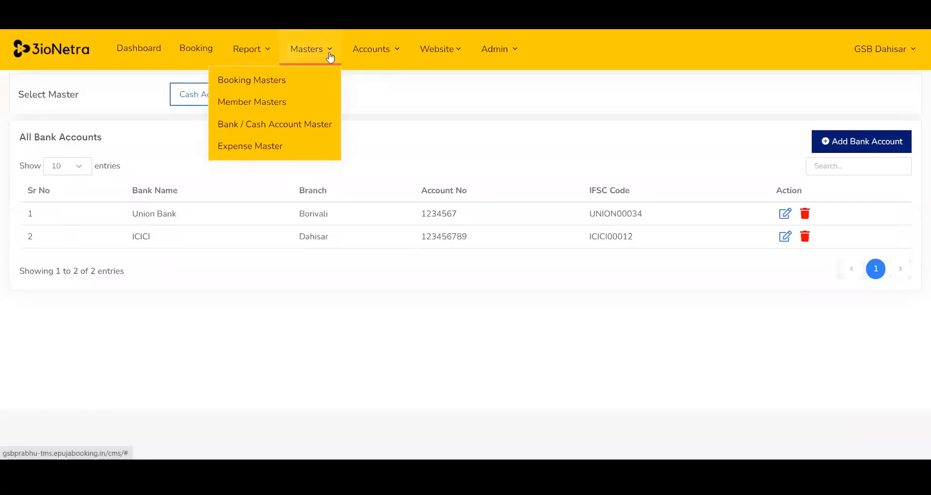
click(262, 147)
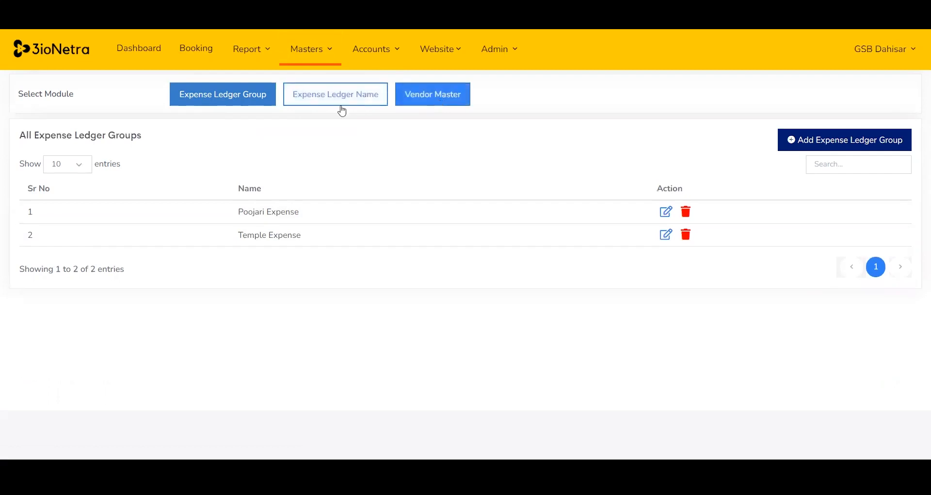
click(231, 98)
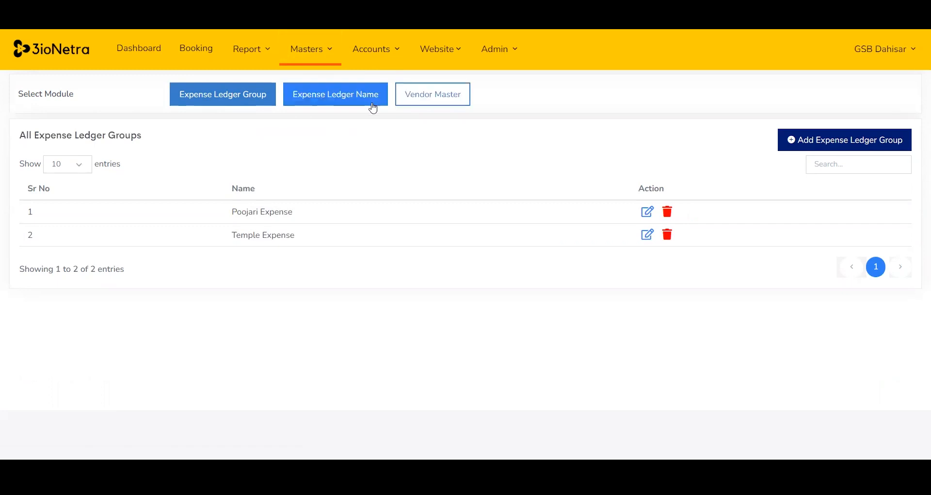
Open the Cash Accounts petty cash ledger for Counter 1 and review its transactions.
click(397, 53)
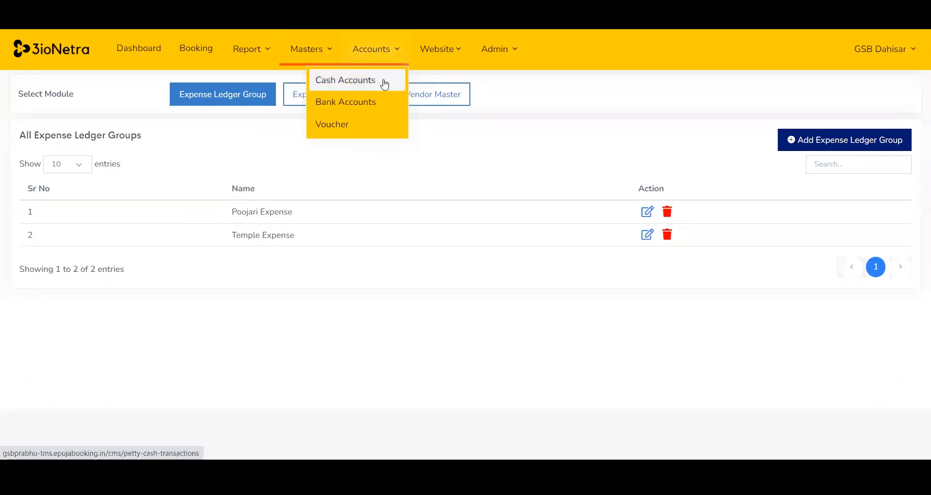
click(383, 81)
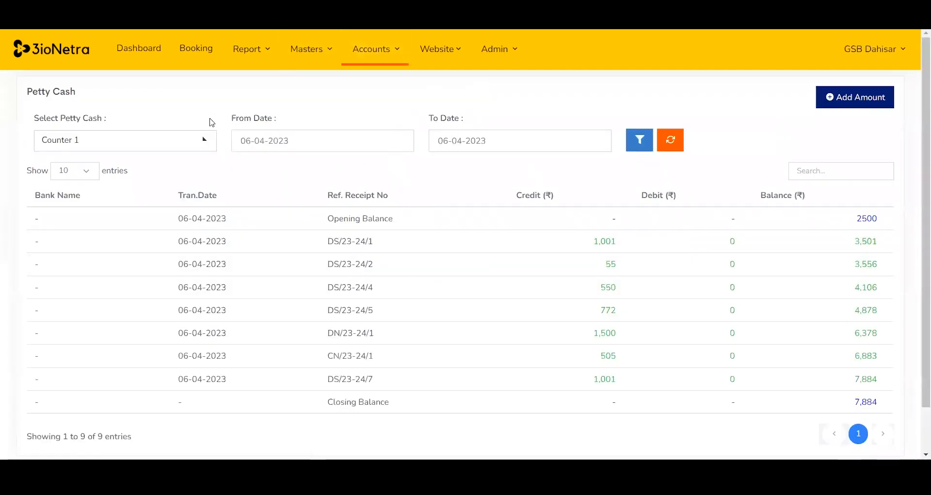
click(190, 142)
click(145, 164)
drag(861, 217, 888, 219)
drag(179, 242, 878, 401)
scroll(907, 301, down, 1)
scroll(913, 303, up, 1)
click(753, 110)
Open the Bank Accounts ledger and check the bank account choices in the account selector.
click(393, 62)
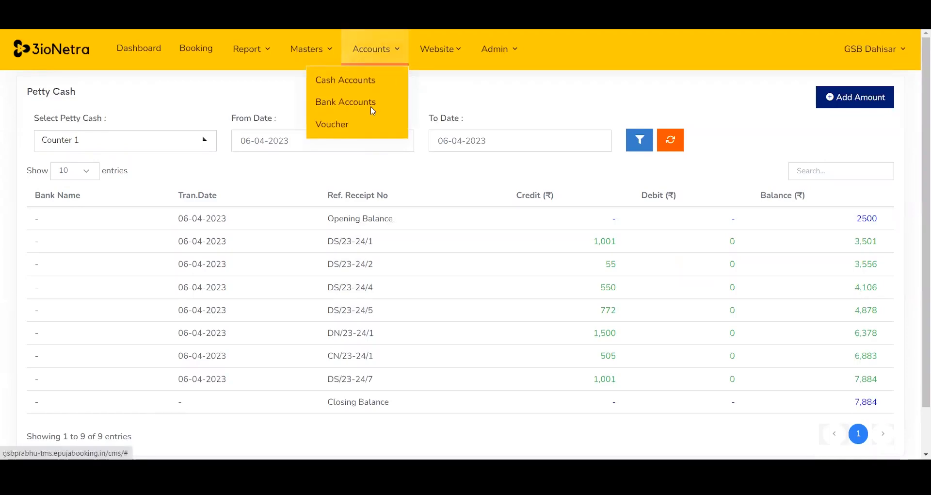
click(372, 106)
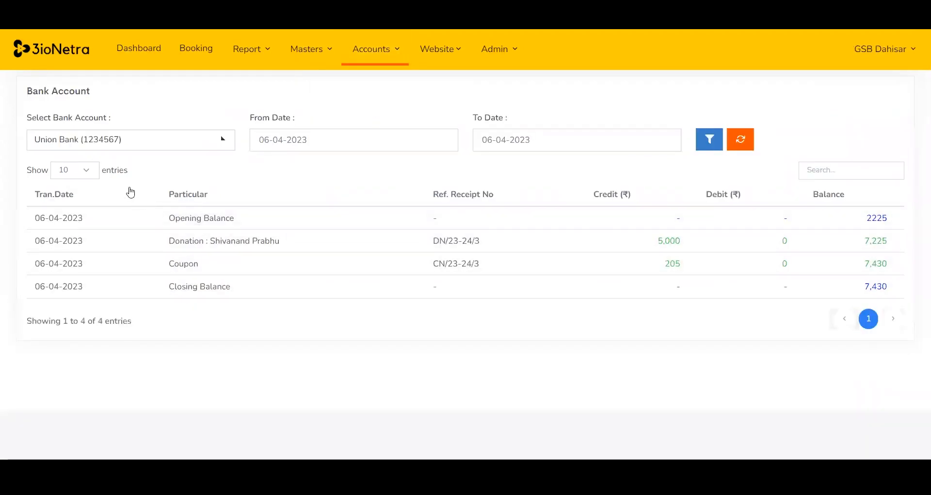
click(213, 144)
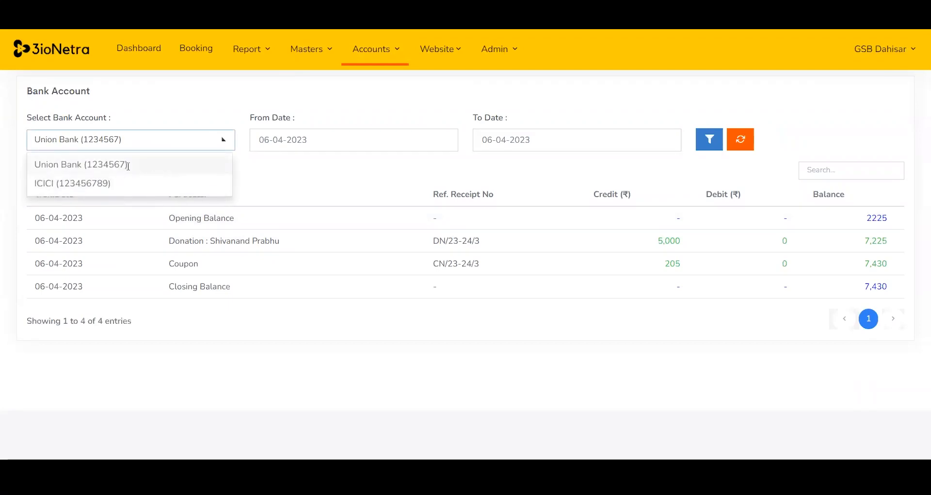
click(418, 363)
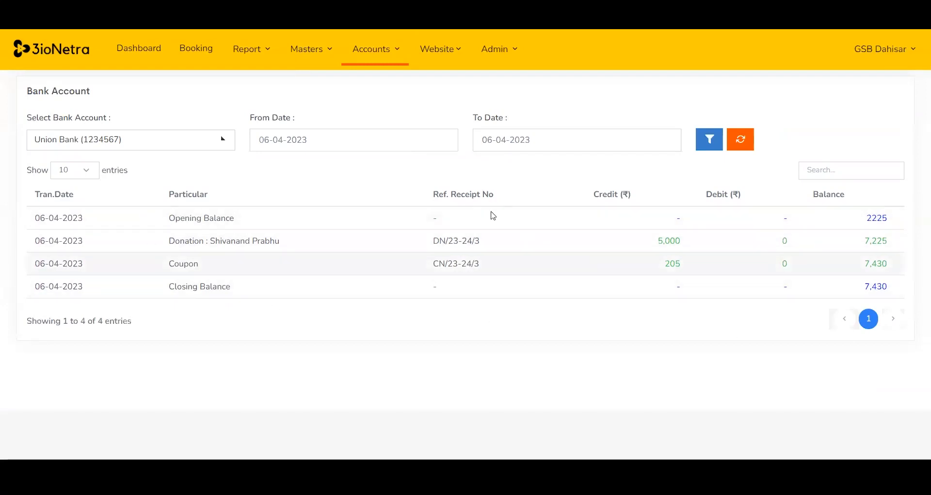
Open the Voucher page and view the Add Vendor form before closing it.
click(396, 51)
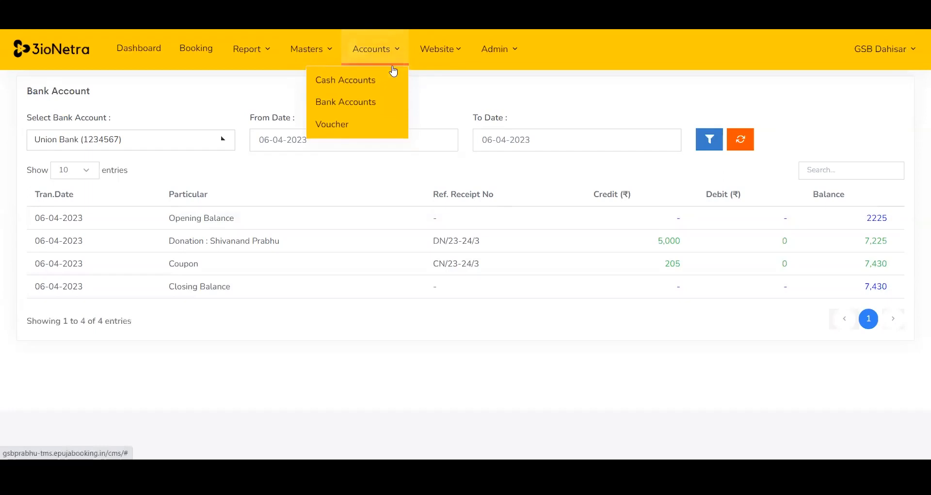
click(369, 121)
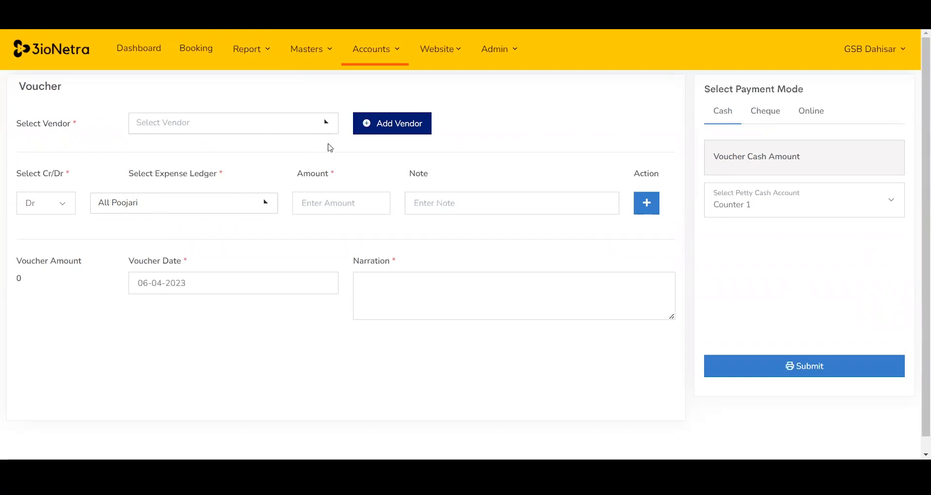
click(379, 124)
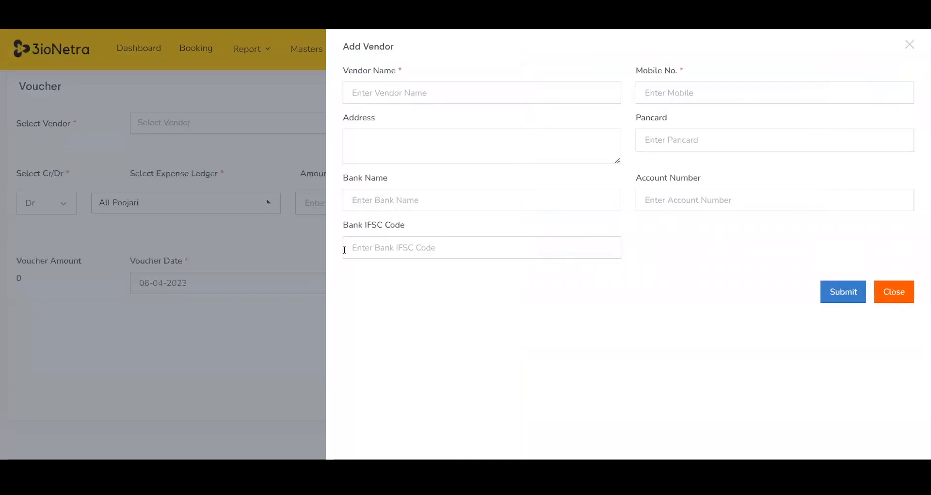
click(285, 287)
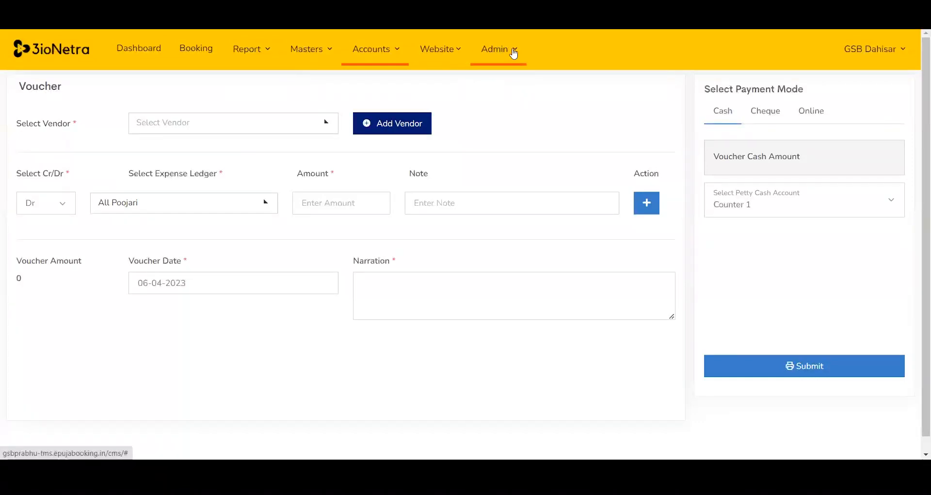
Open the Form Rules page and scroll through the field rules list.
click(513, 54)
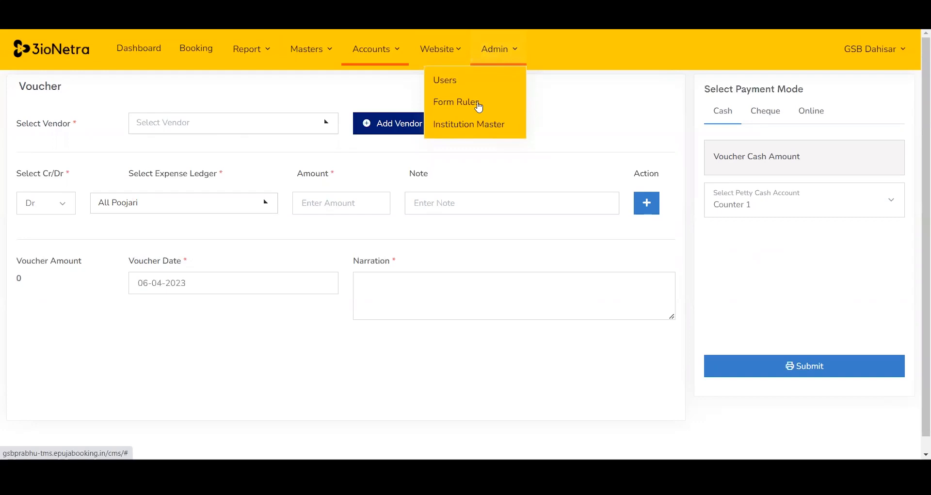
click(479, 102)
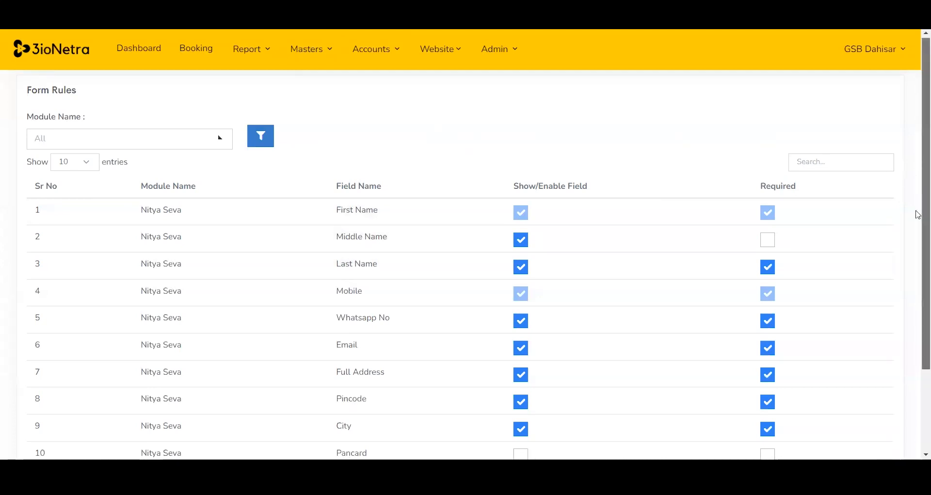
scroll(917, 210, down, 2)
scroll(917, 179, up, 1)
scroll(915, 184, down, 2)
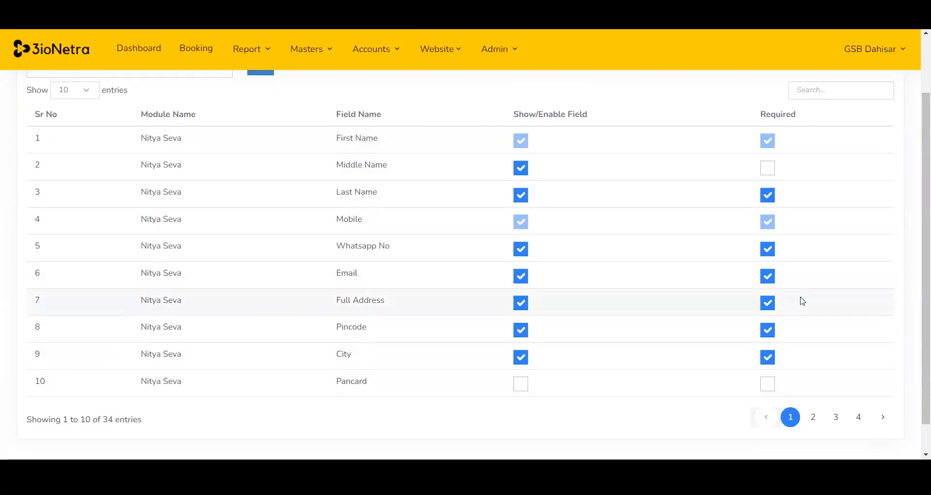
Toggle the Nitya Seva Email field's Required setting off and back on.
click(768, 276)
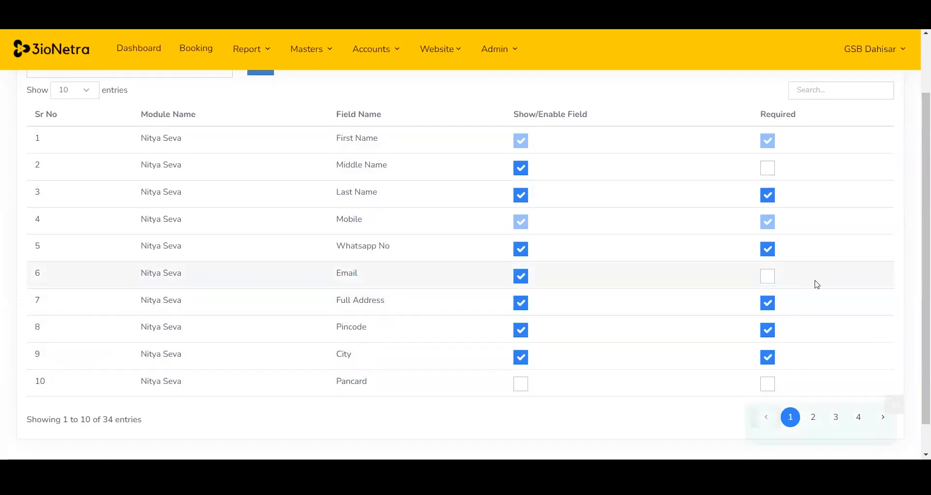
click(768, 276)
scroll(918, 336, down, 1)
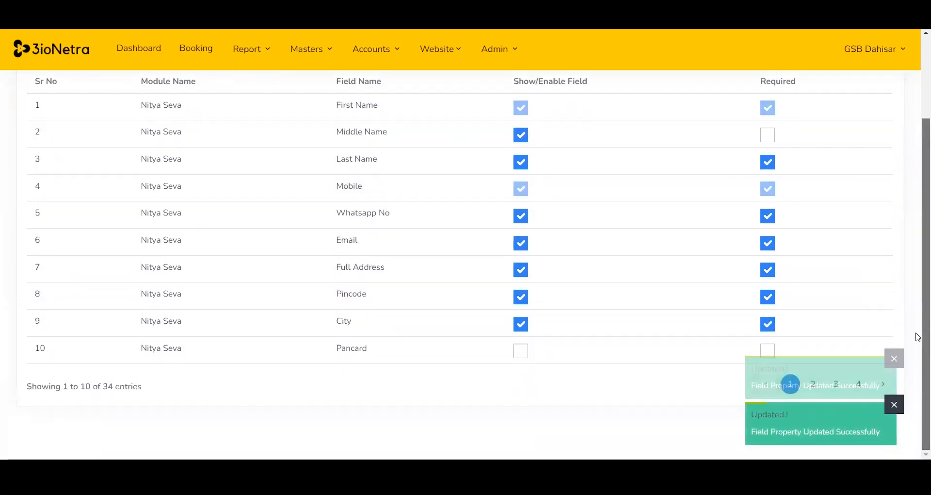
scroll(917, 210, up, 3)
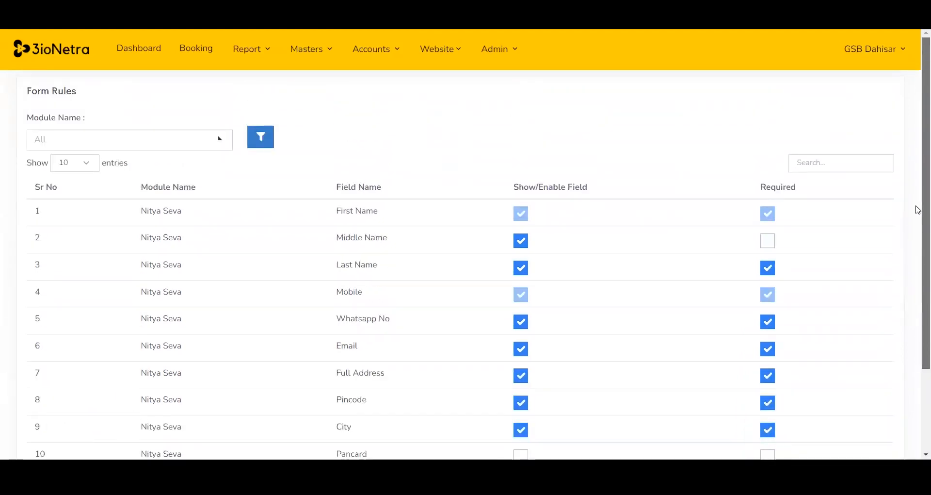
Open the Institution Master and view the Edit Institute form for GSB Dahisar before closing it.
click(515, 53)
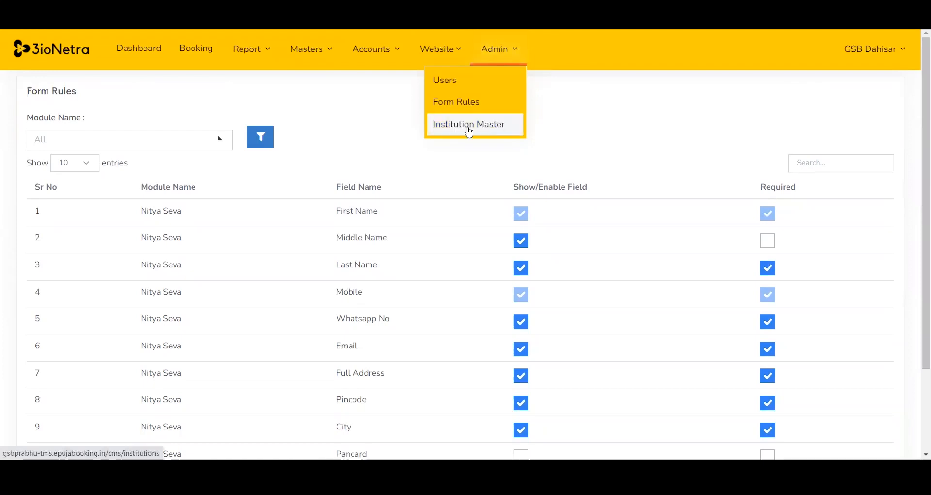
click(469, 125)
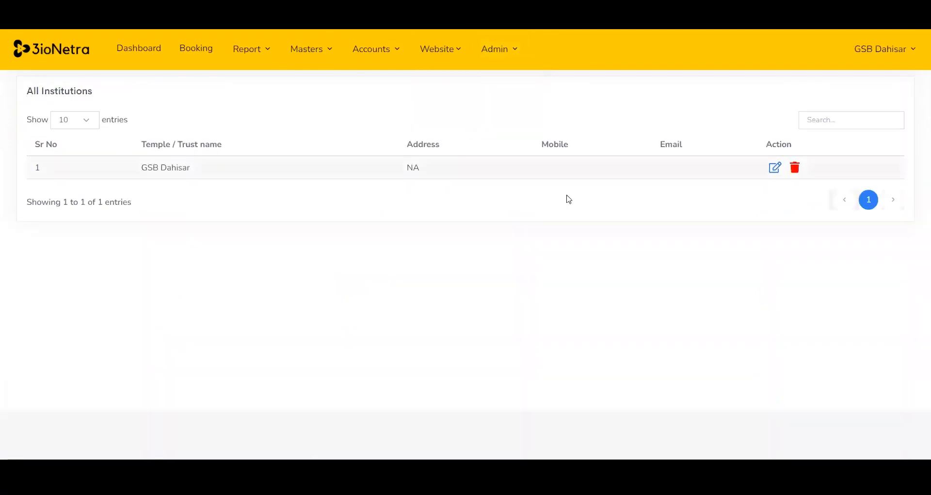
click(774, 168)
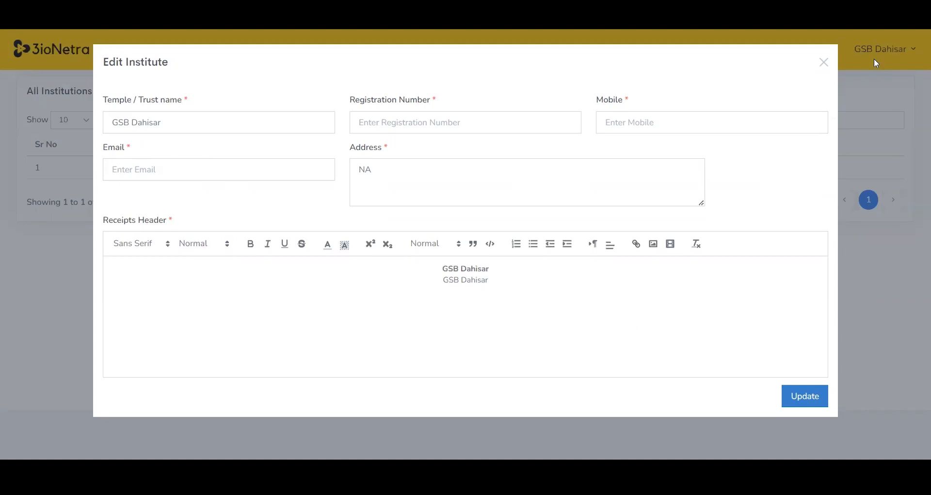
click(825, 62)
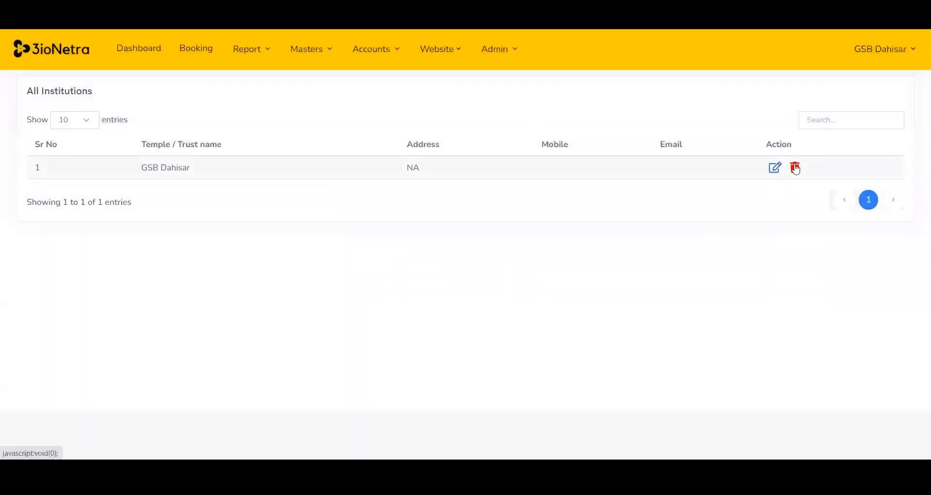
Open the Website Setting page and review its theme, social link and booking settings.
click(459, 51)
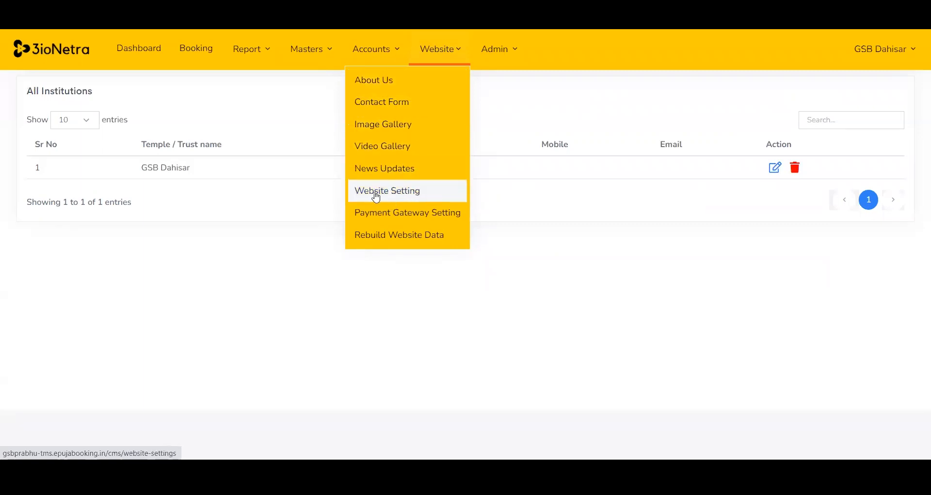
click(411, 199)
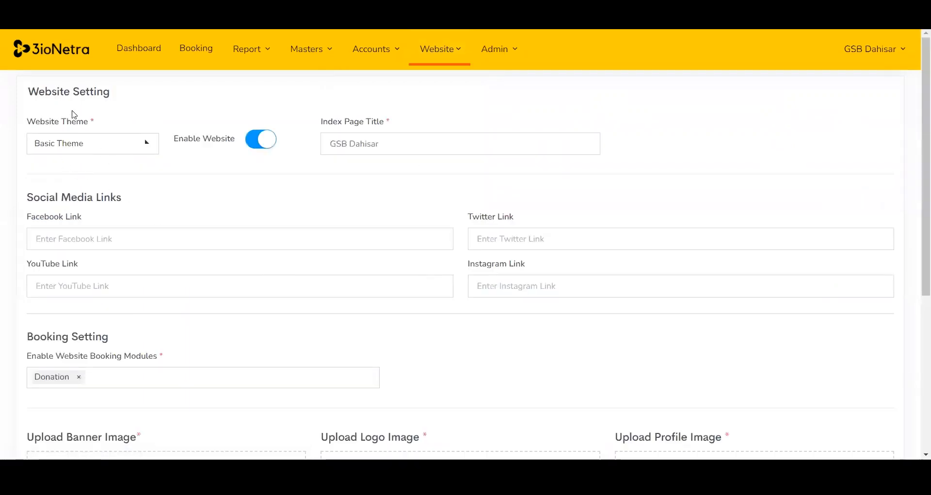
drag(918, 117, 918, 254)
scroll(917, 254, up, 4)
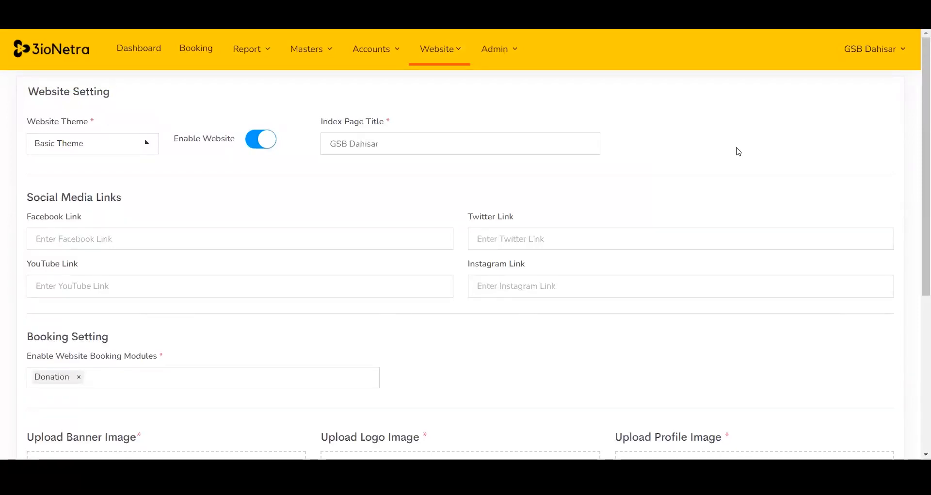
Filter the All Booking Report by Online payment mode and Website medium, then return to the Dashboard.
click(265, 54)
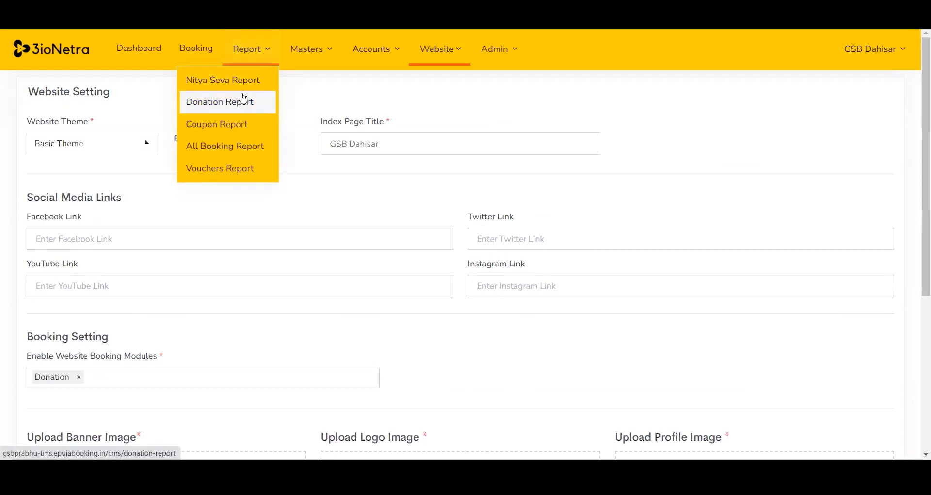
click(231, 146)
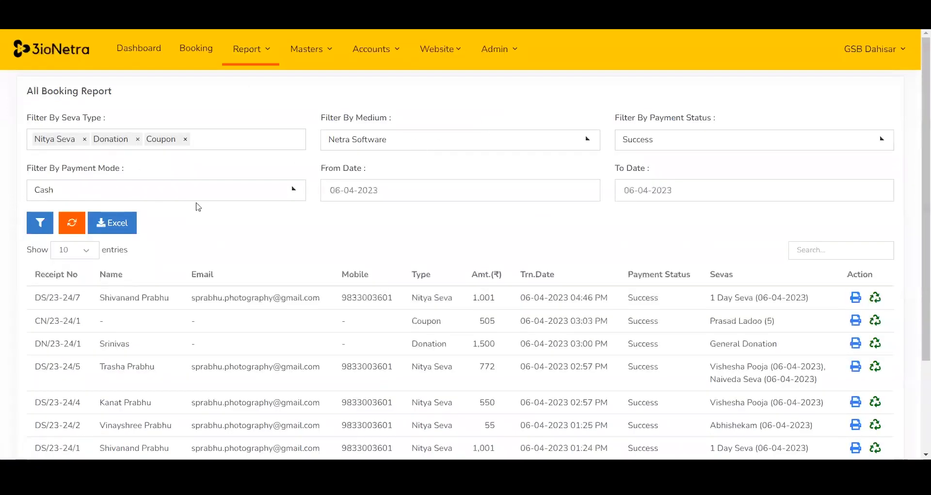
click(196, 196)
click(88, 292)
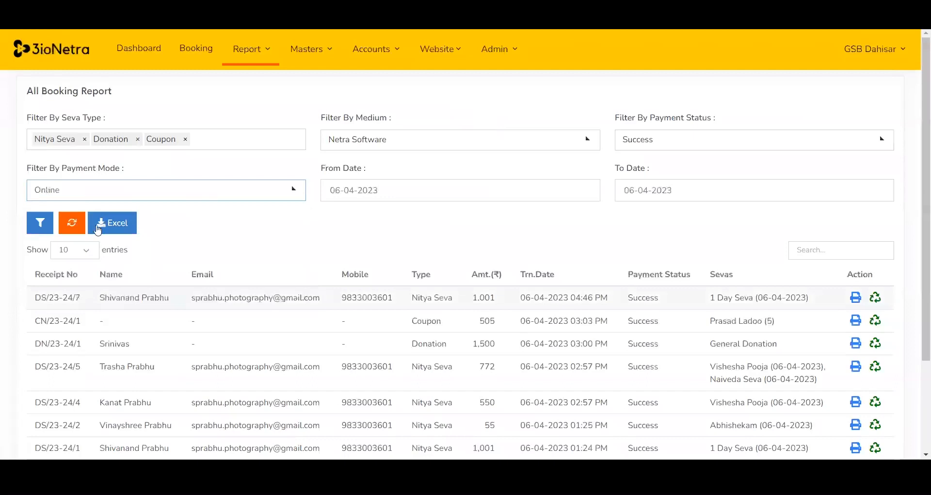
click(396, 140)
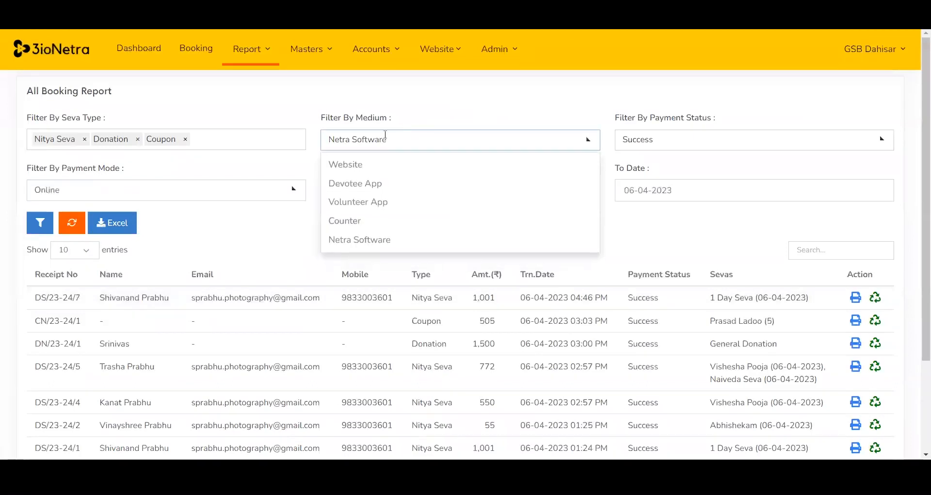
click(361, 165)
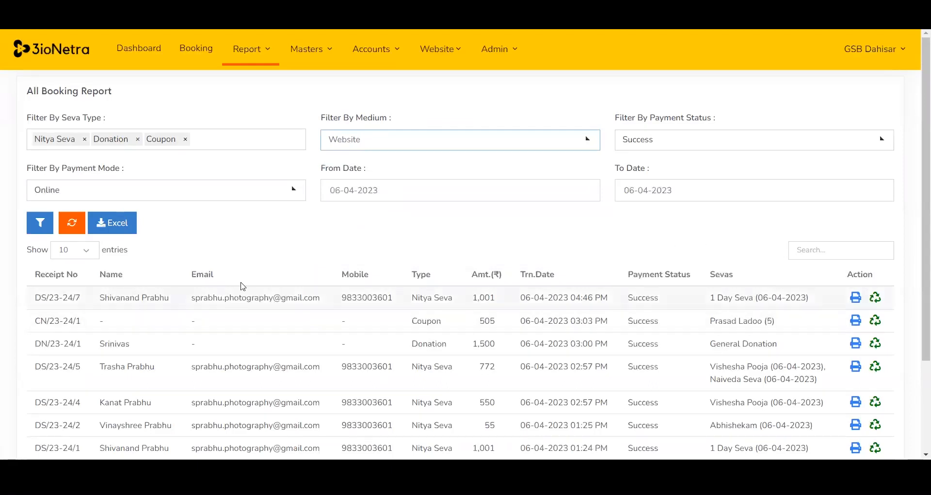
drag(918, 208, 917, 232)
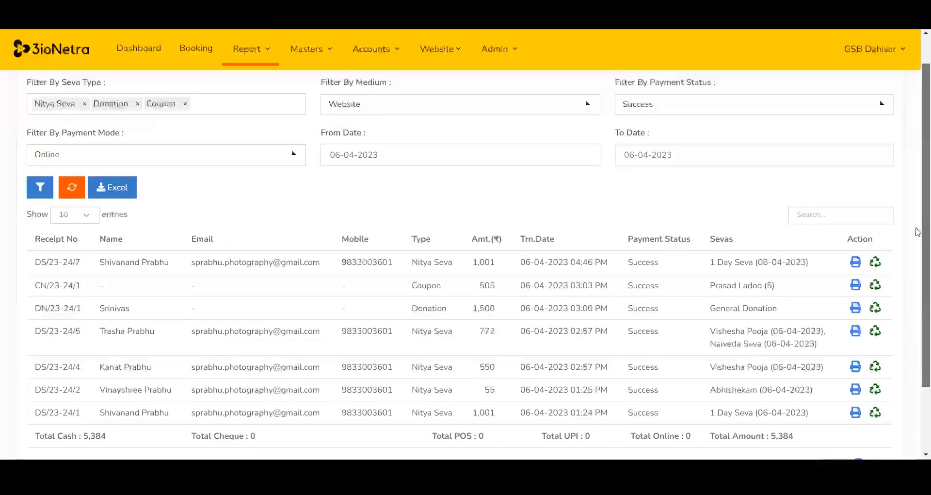
scroll(918, 232, up, 1)
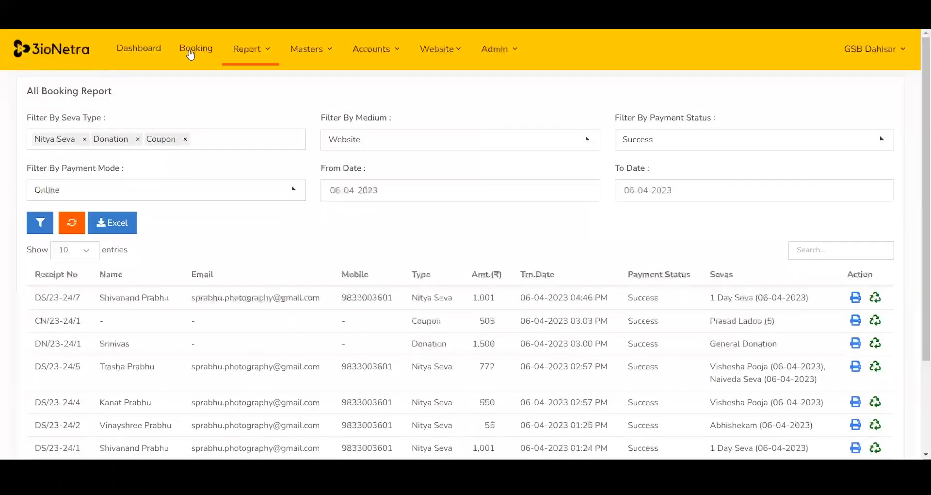
click(163, 54)
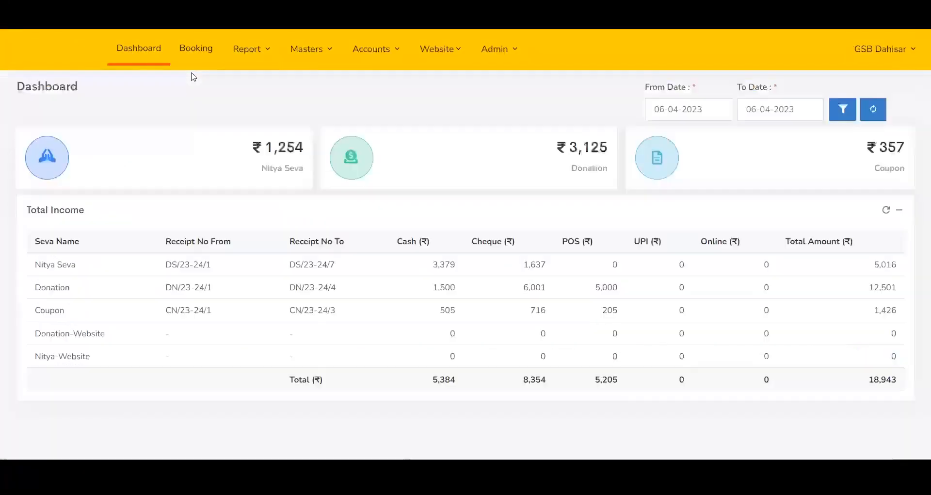